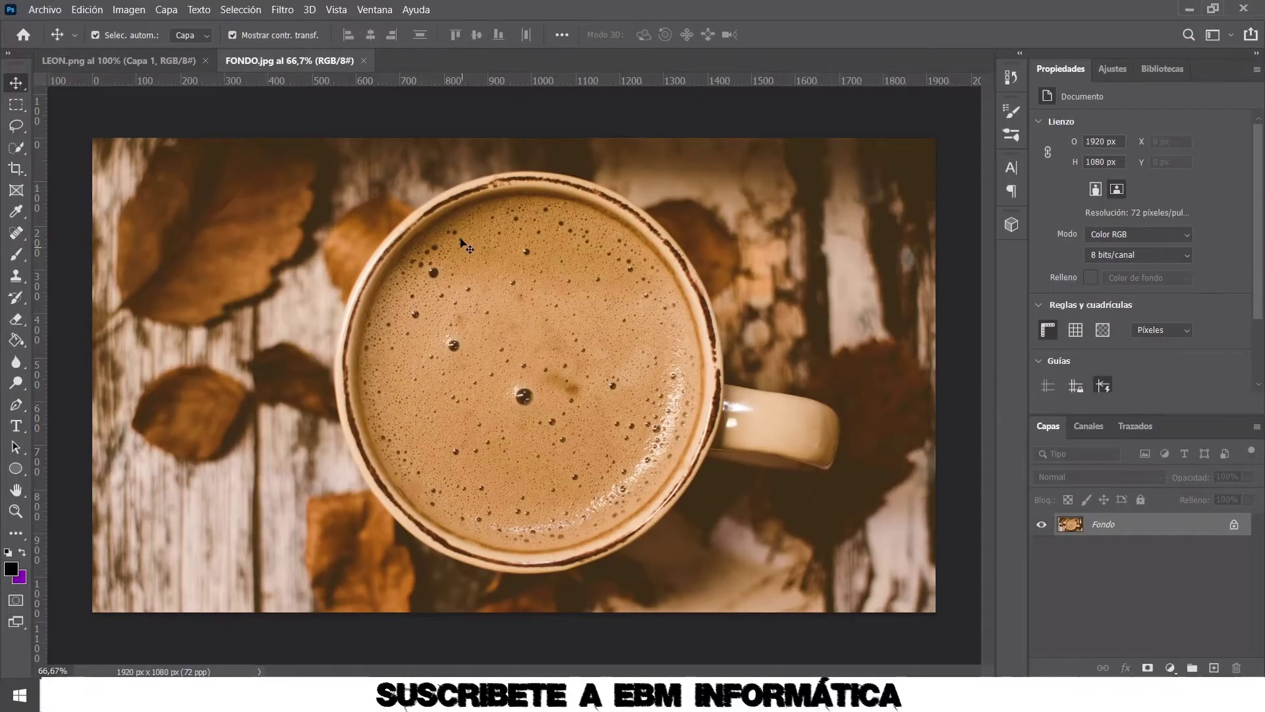
- Fit the coffee photo, unlock its Fondo layer into Capa 0, and return to LEON.png
{"action": "double_click", "coordinate": [15, 490]}
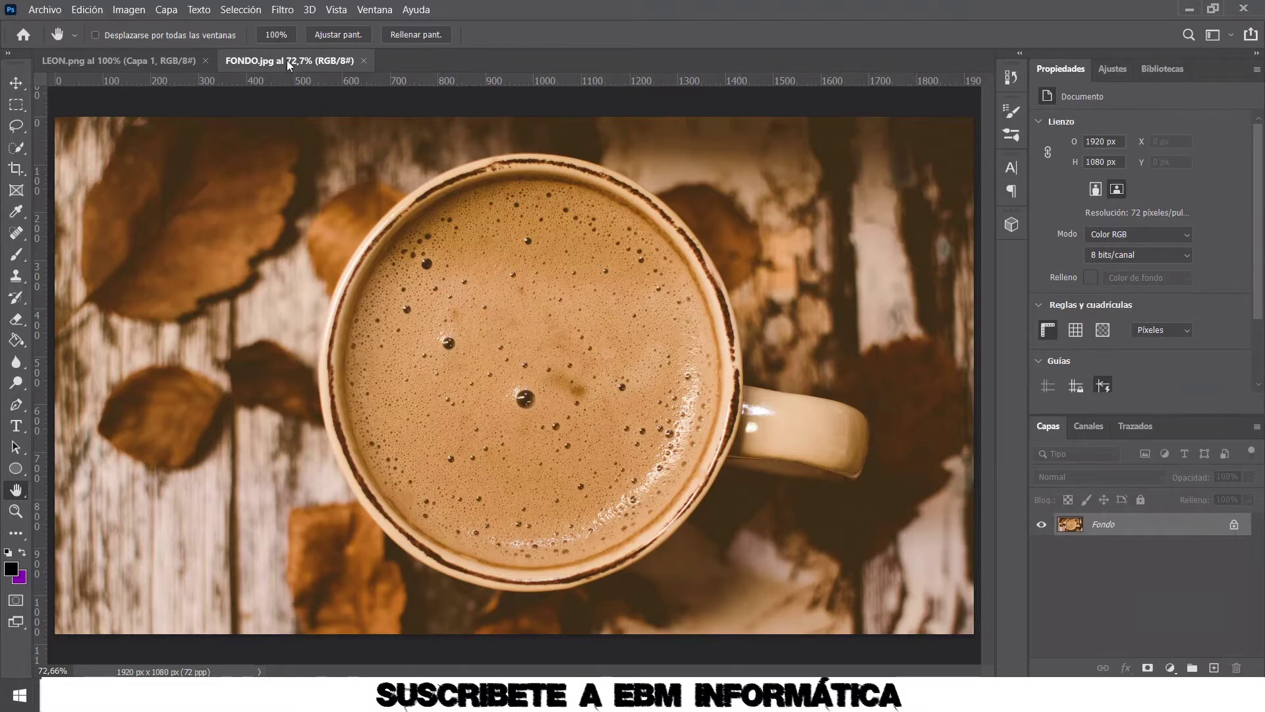
{"action": "left_click", "coordinate": [141, 62]}
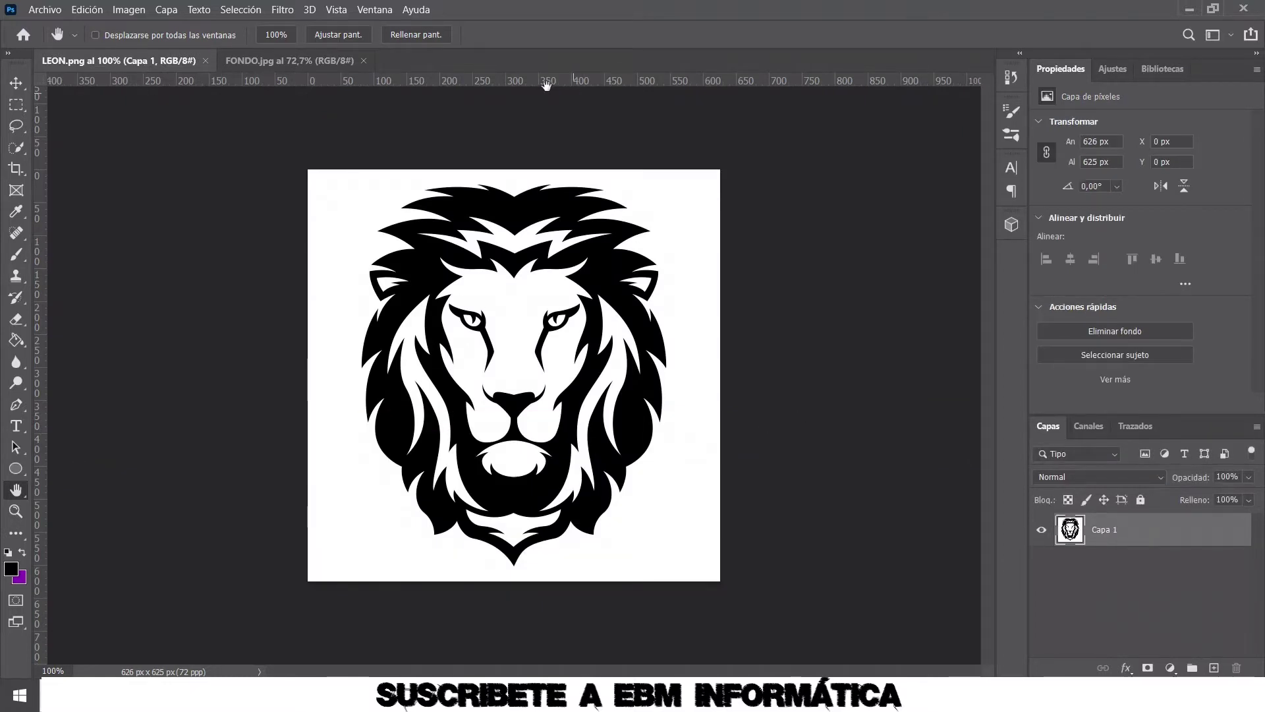
{"action": "left_click", "coordinate": [290, 62]}
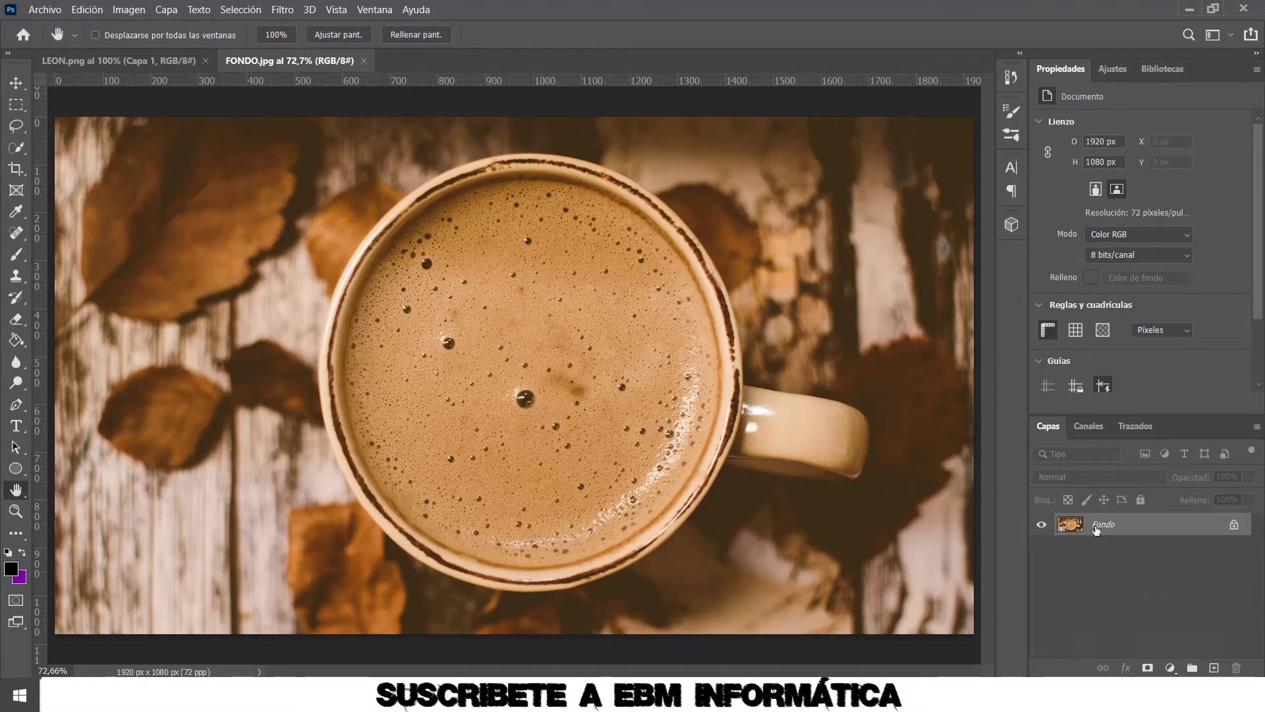
{"action": "left_click", "coordinate": [1233, 526]}
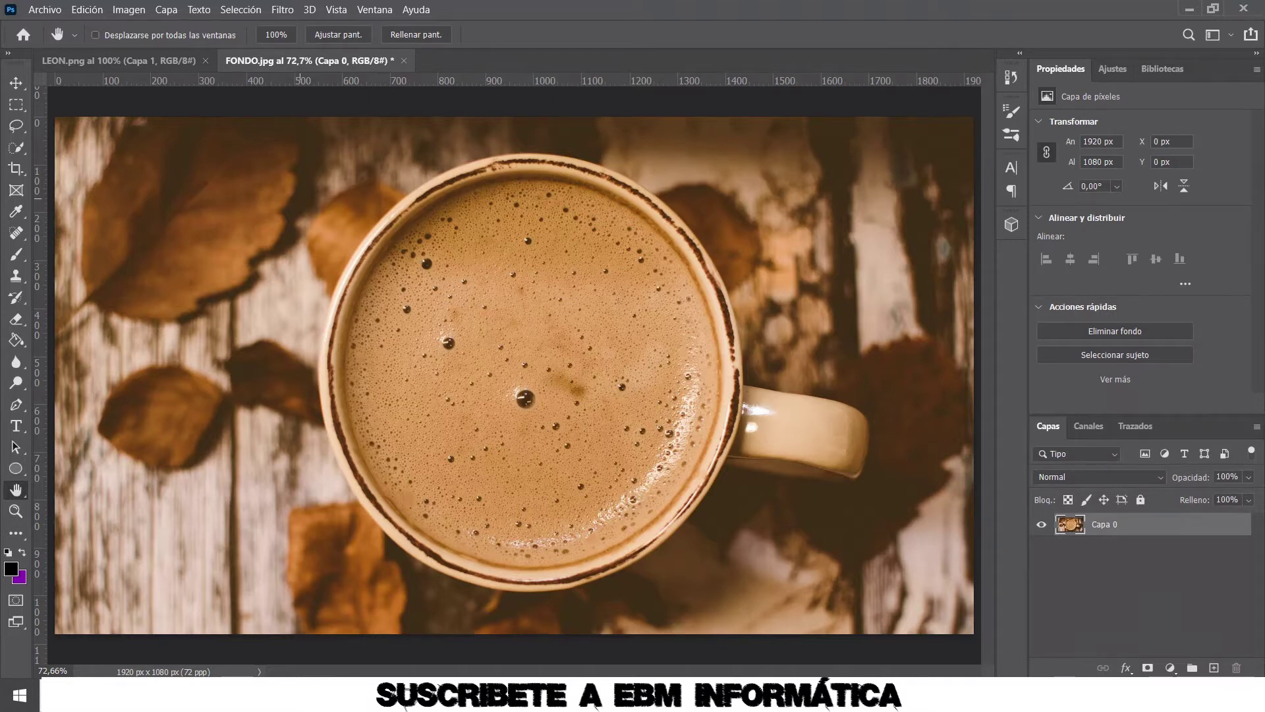
{"action": "left_click", "coordinate": [149, 64]}
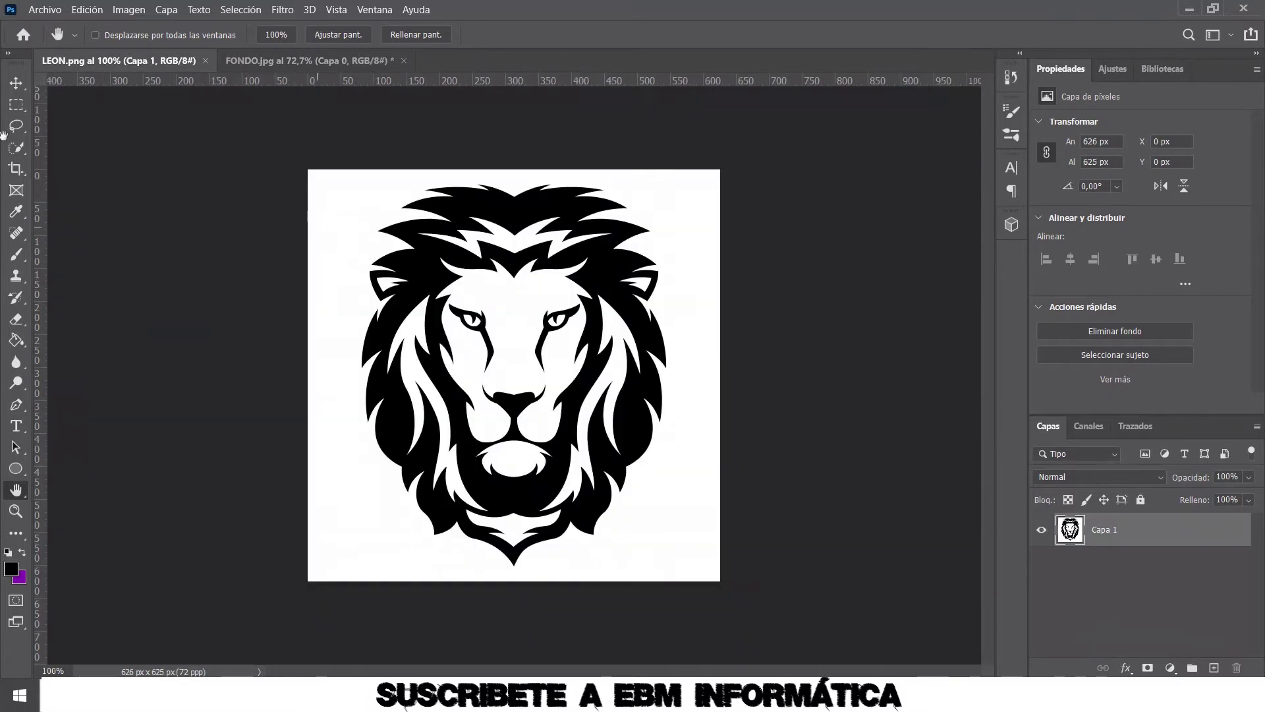
{"action": "left_click", "coordinate": [15, 84]}
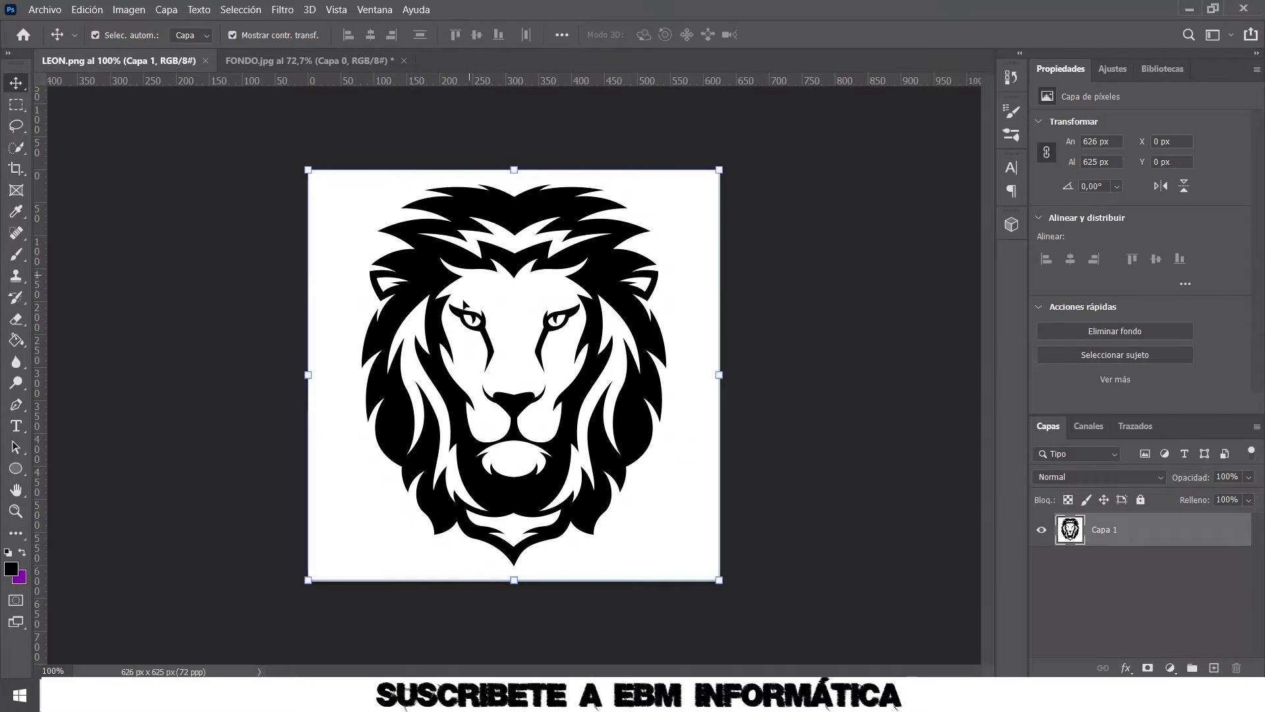
- Drag the lion logo onto the coffee cup in FONDO.jpg and lower its opacity to 37%
{"action": "mouse_move", "coordinate": [507, 366]}
{"action": "left_mouse_down"}
{"action": "mouse_move", "coordinate": [346, 61]}
{"action": "mouse_move", "coordinate": [439, 268]}
{"action": "left_mouse_up"}
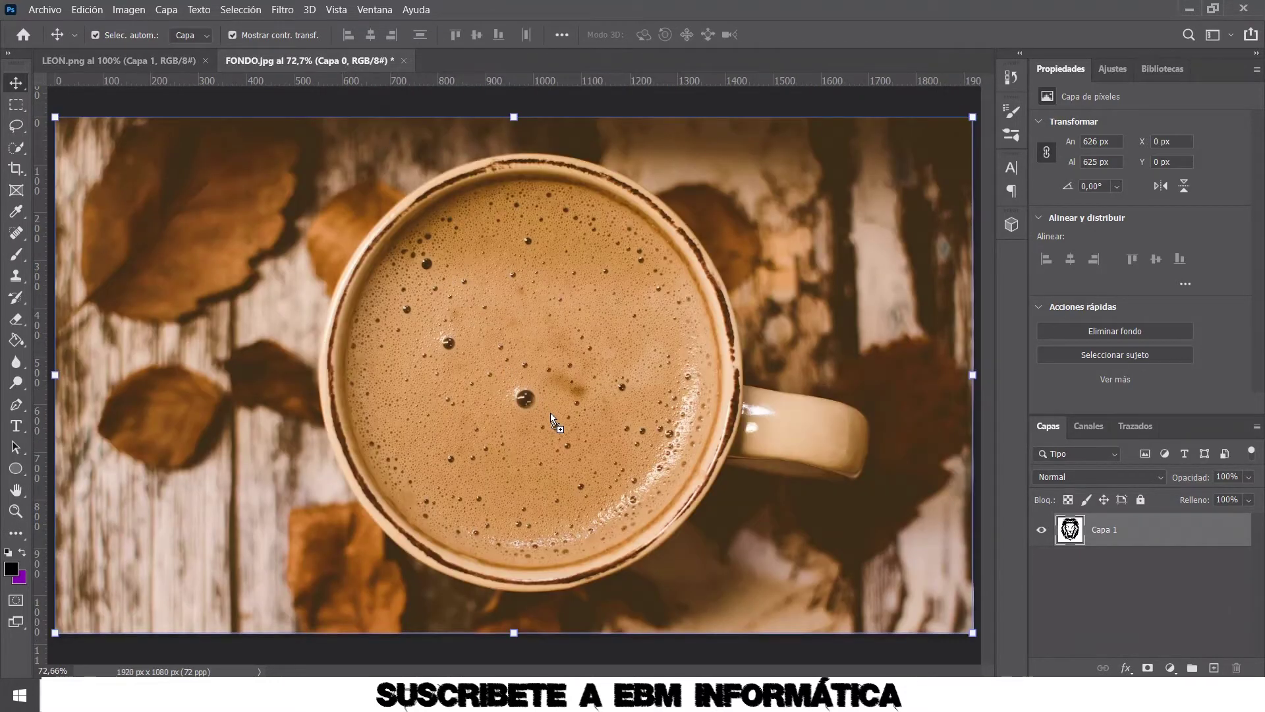
{"action": "left_click_drag", "start_coordinate": [572, 429], "coordinate": [572, 430]}
{"action": "mouse_move", "coordinate": [524, 378]}
{"action": "left_mouse_down"}
{"action": "mouse_move", "coordinate": [478, 332]}
{"action": "mouse_move", "coordinate": [487, 324]}
{"action": "left_mouse_up"}
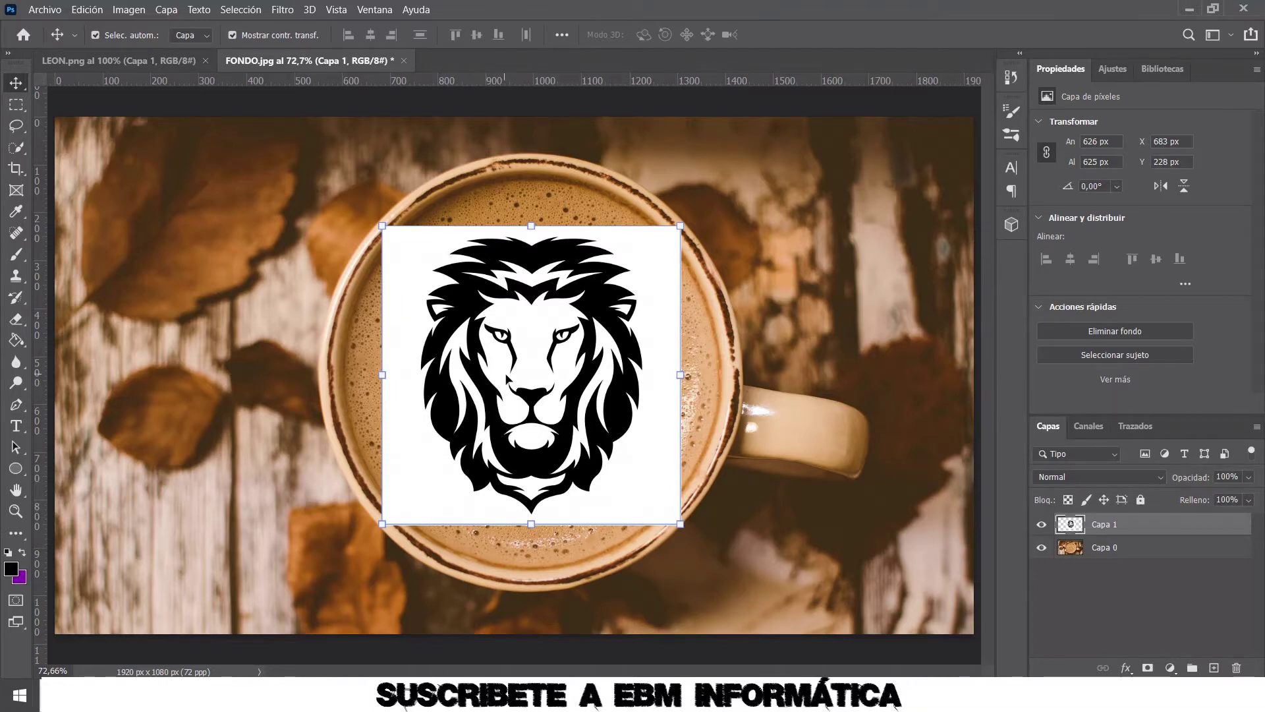
{"action": "left_click", "coordinate": [1249, 477]}
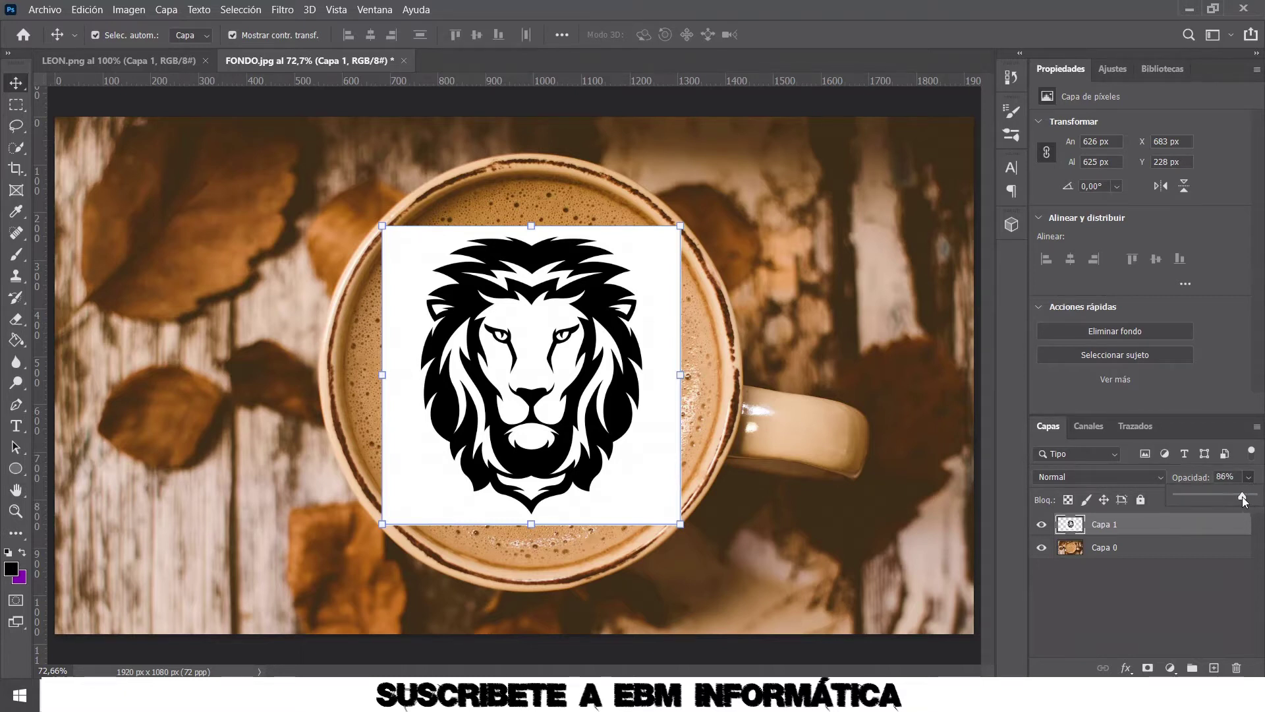
{"action": "left_click_drag", "start_coordinate": [1251, 499], "coordinate": [1207, 503]}
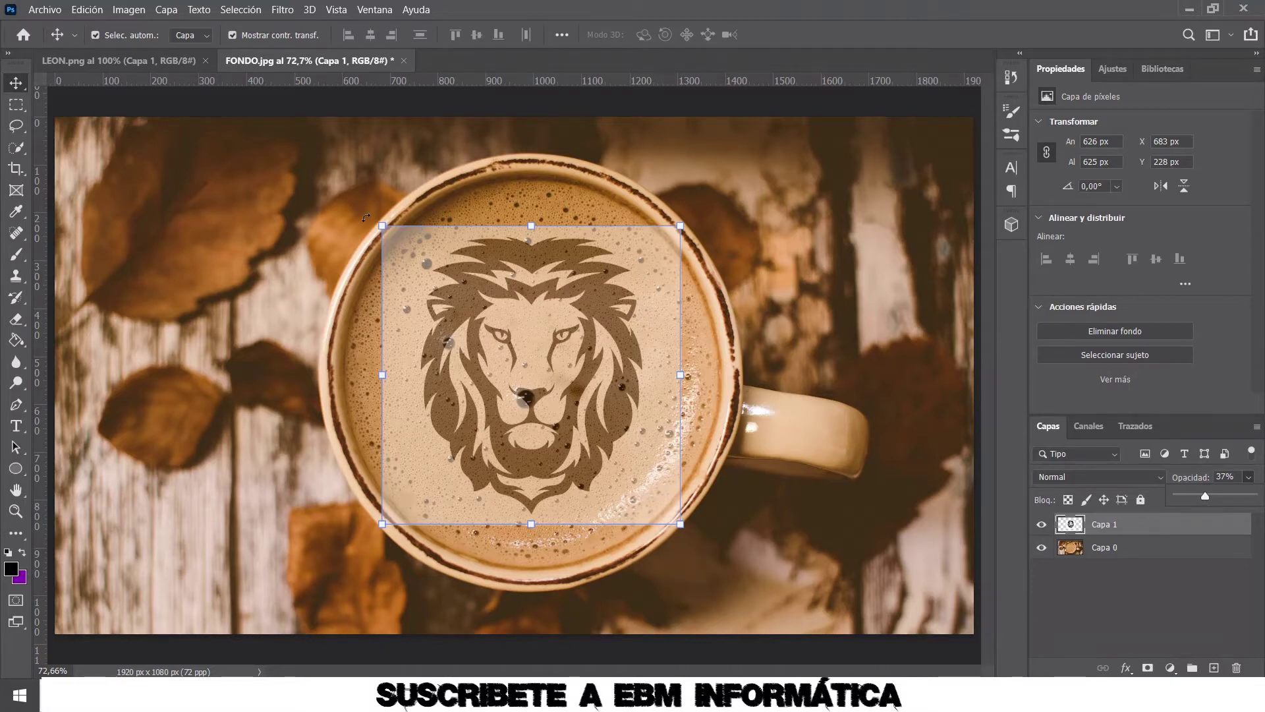
{"action": "left_click", "coordinate": [366, 218]}
- Rotate the lion to -13.14°, scale it to about 107%, and restore 100% opacity
{"action": "left_click_drag", "start_coordinate": [364, 219], "coordinate": [331, 257]}
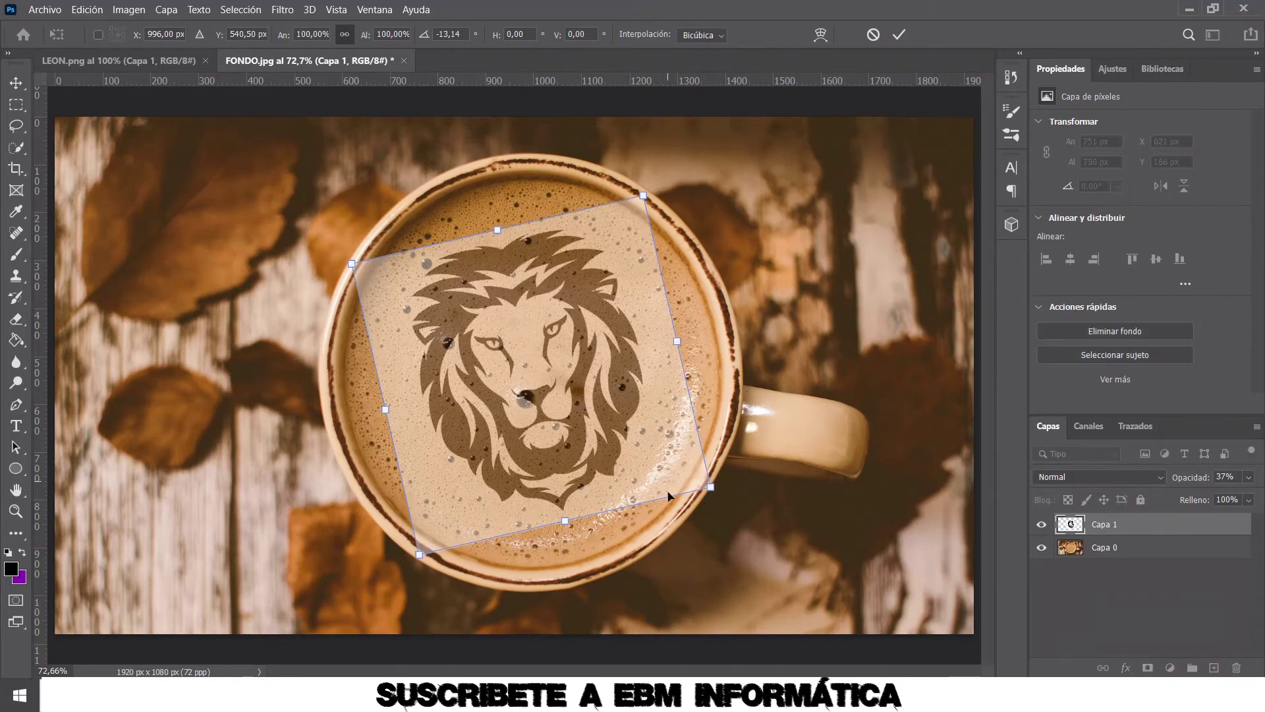
{"action": "left_click_drag", "start_coordinate": [711, 486], "coordinate": [731, 512]}
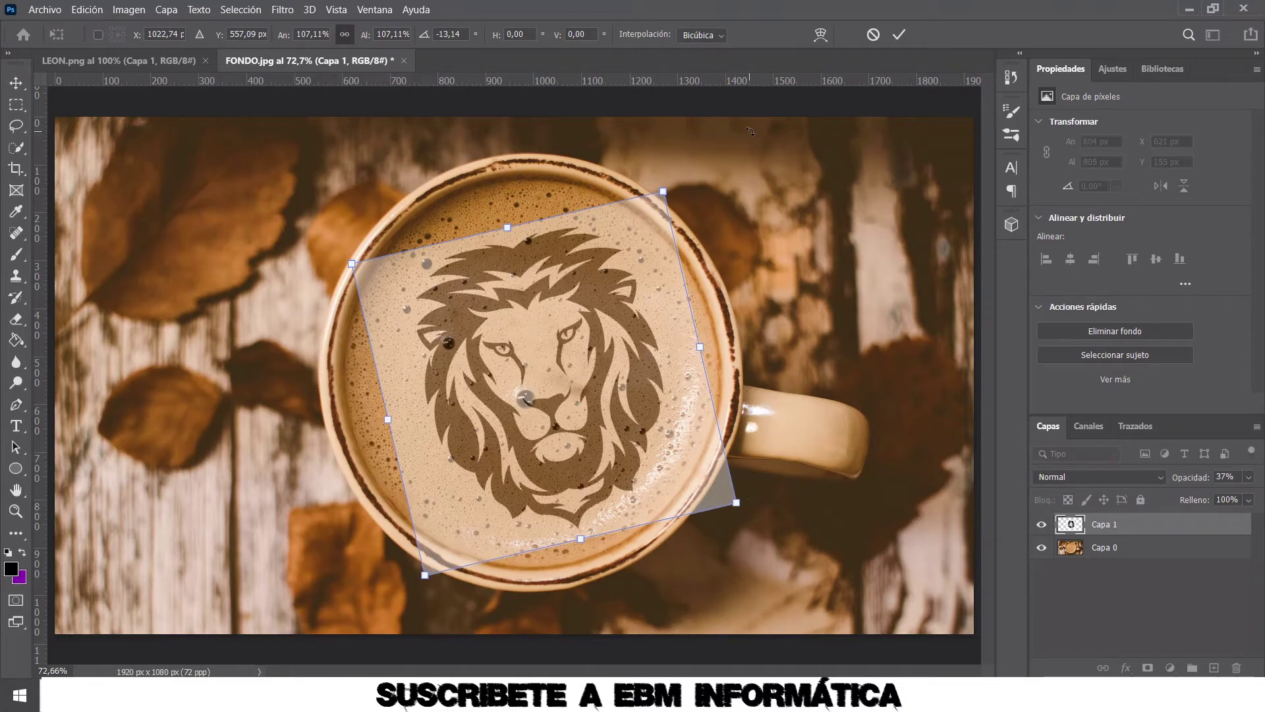
{"action": "left_click", "coordinate": [899, 34]}
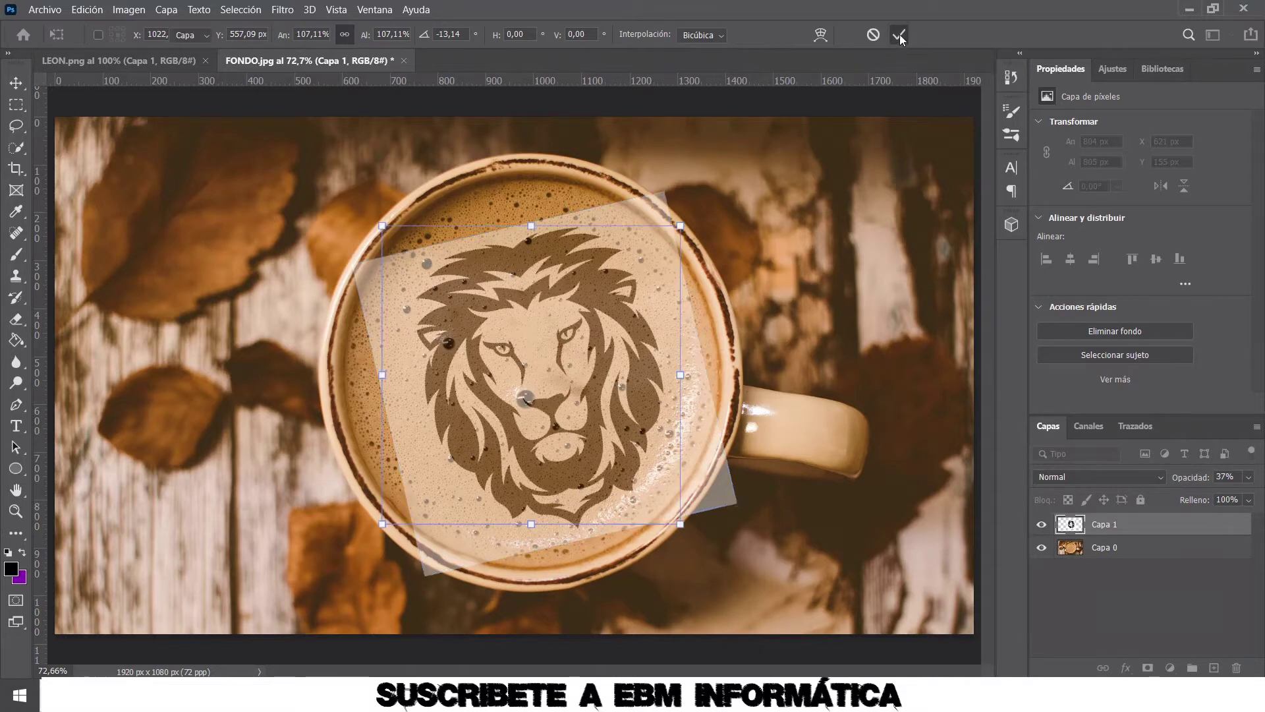
{"action": "left_click", "coordinate": [1249, 477]}
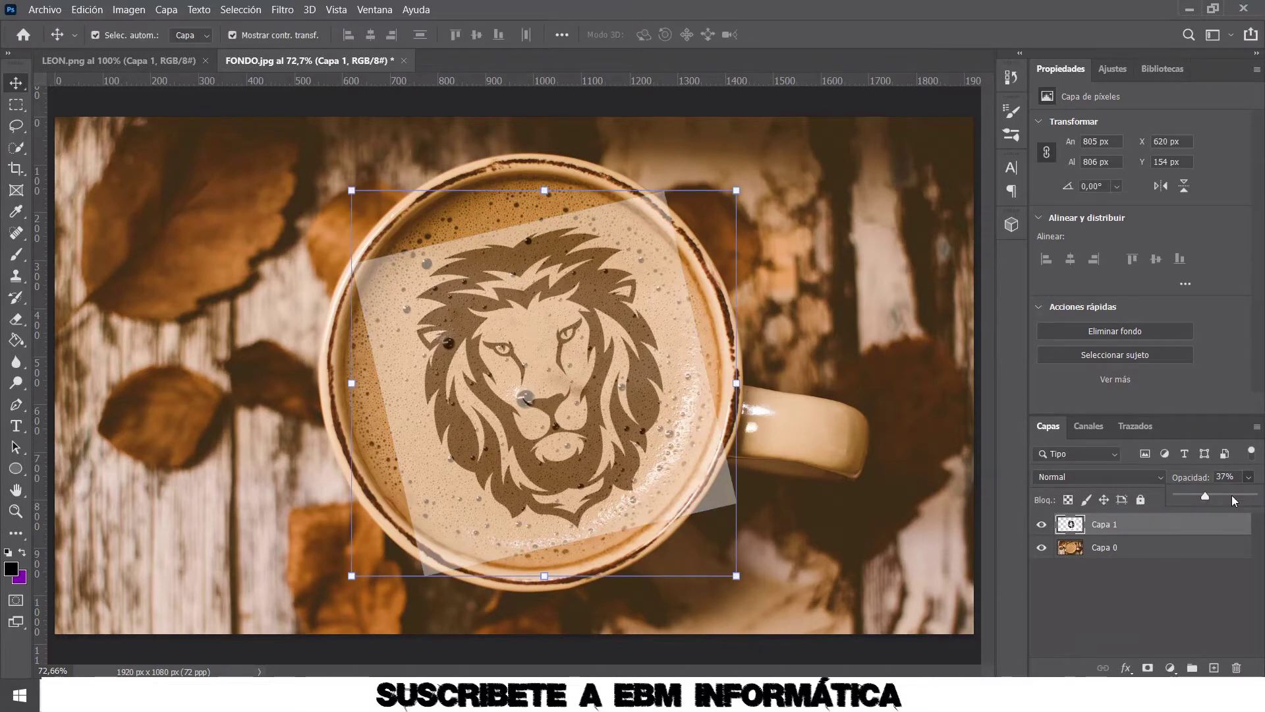
{"action": "left_click_drag", "start_coordinate": [1231, 499], "coordinate": [1262, 501]}
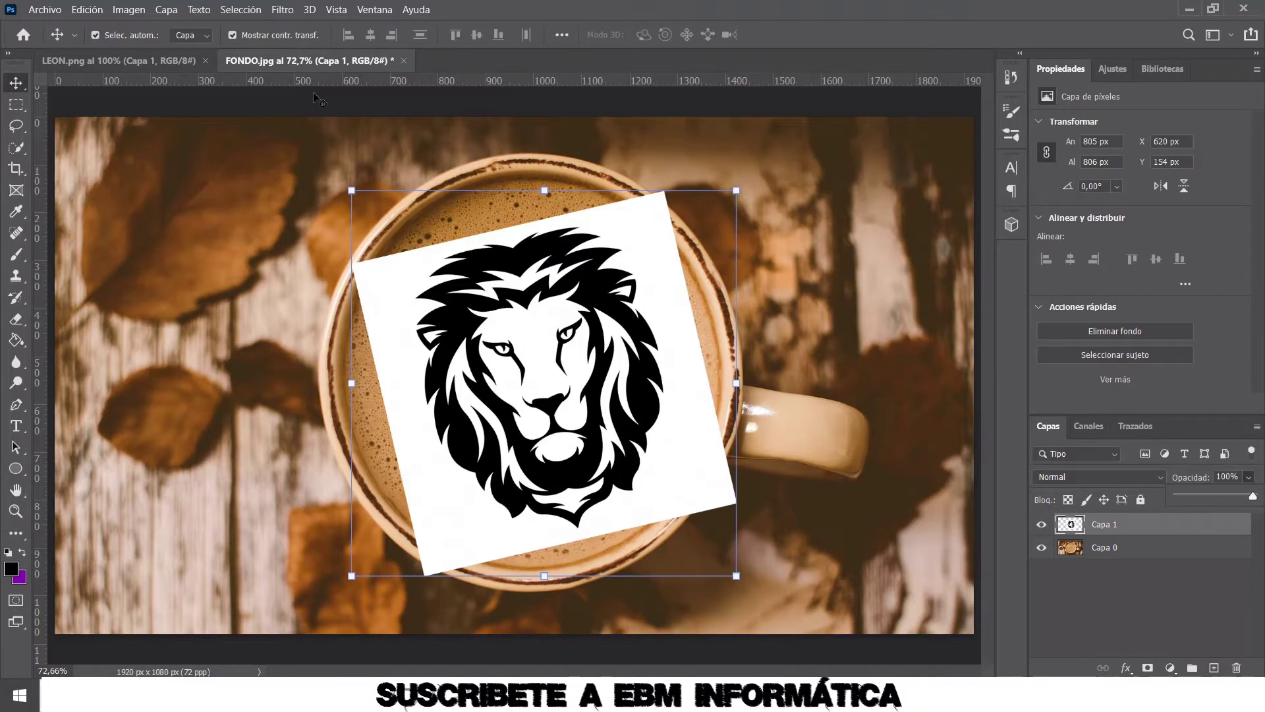
- Apply a Gaussian blur with a 3-pixel radius to the lion layer
{"action": "left_click", "coordinate": [130, 11]}
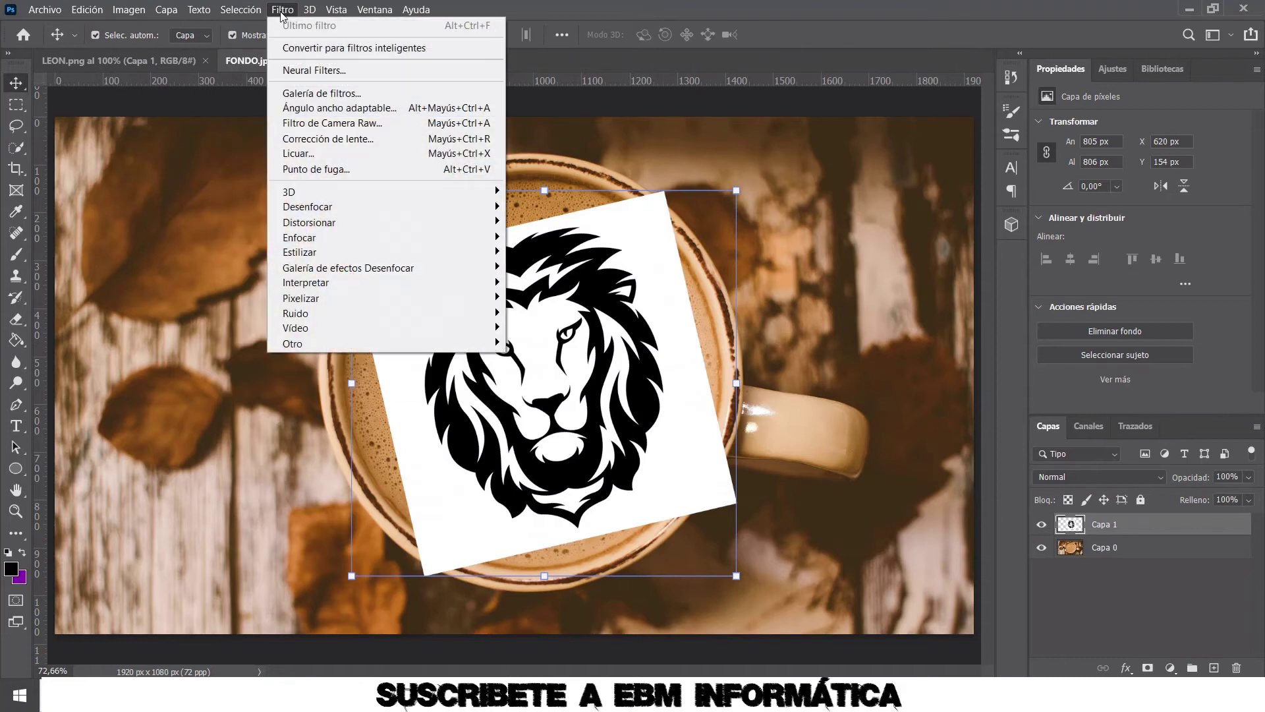
{"action": "mouse_move", "coordinate": [307, 207]}
{"action": "left_click", "coordinate": [641, 314]}
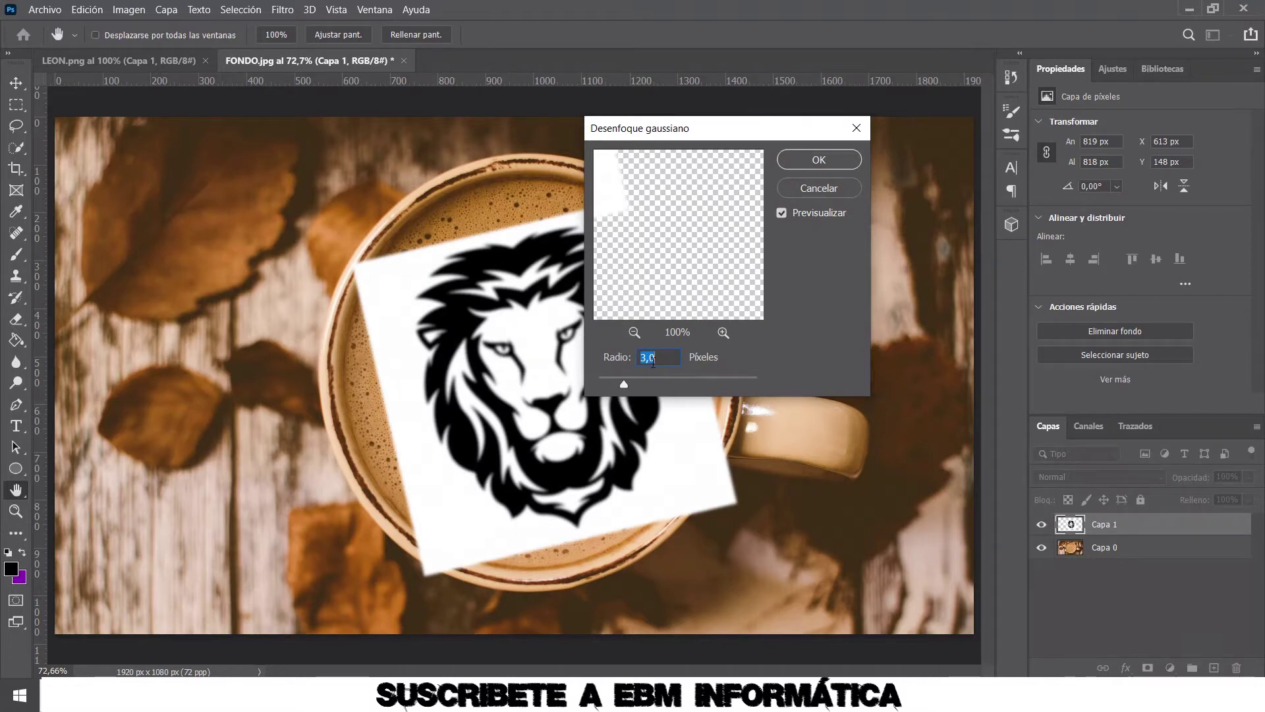
{"action": "type", "text": "6"}
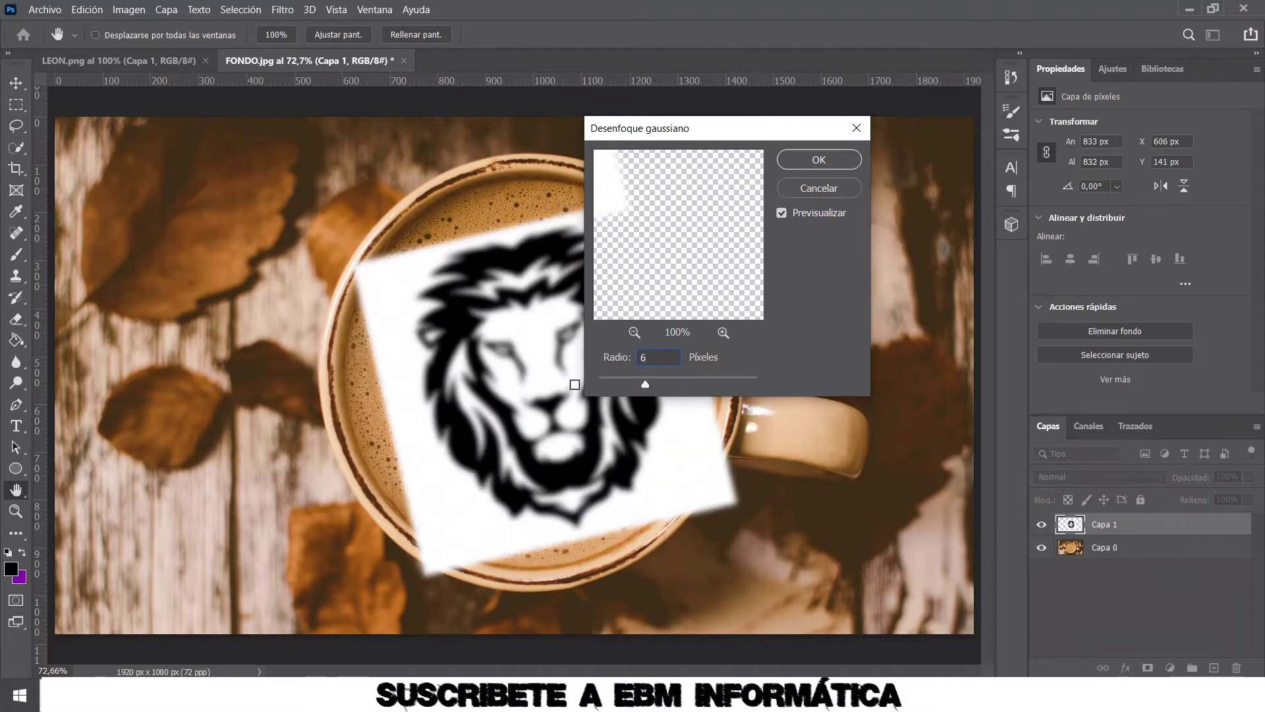
{"action": "type", "text": "3"}
{"action": "left_click", "coordinate": [812, 160]}
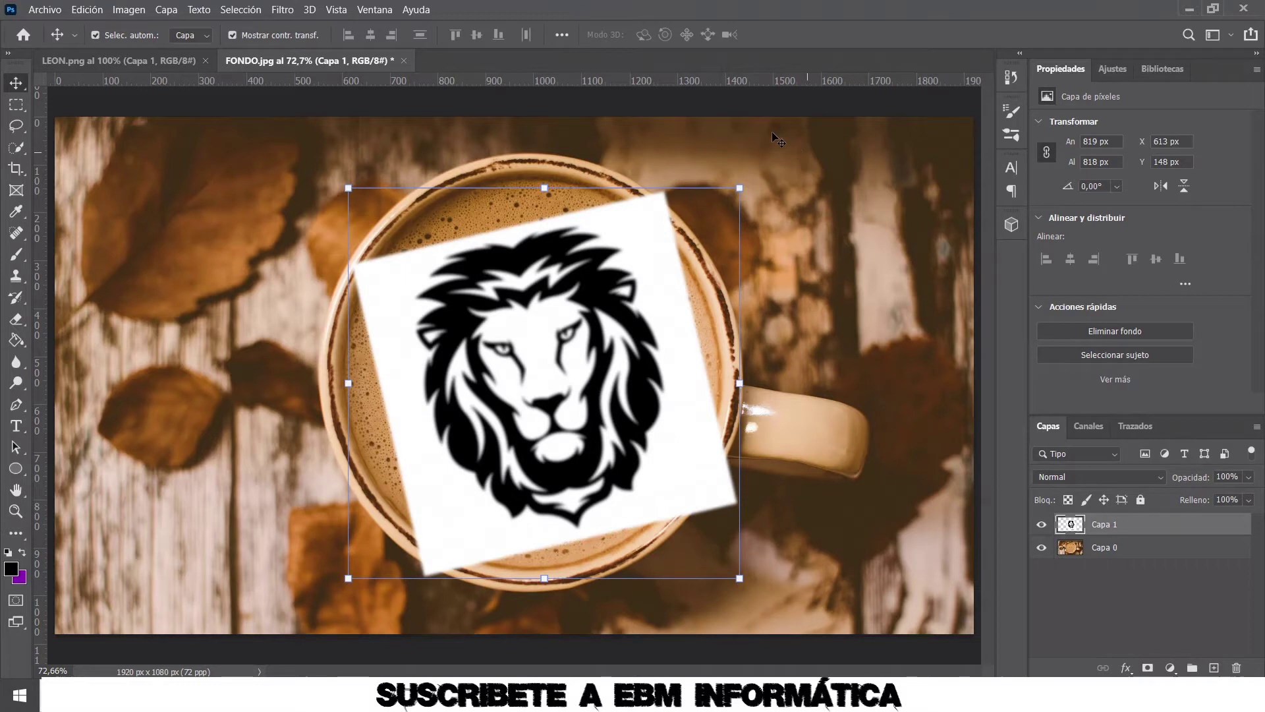
- Apply a Threshold adjustment at about level 163 to make the lion pure black and white
{"action": "left_click", "coordinate": [129, 10]}
{"action": "left_click", "coordinate": [129, 10]}
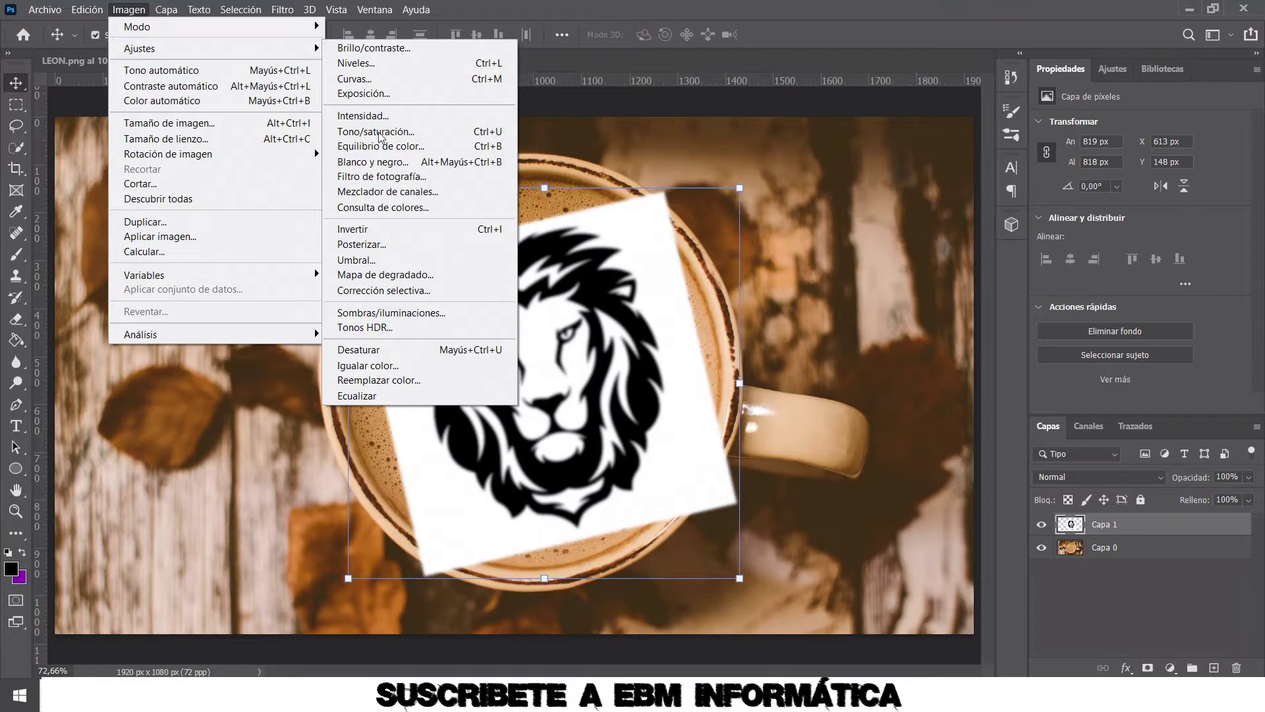
{"action": "left_click", "coordinate": [356, 260]}
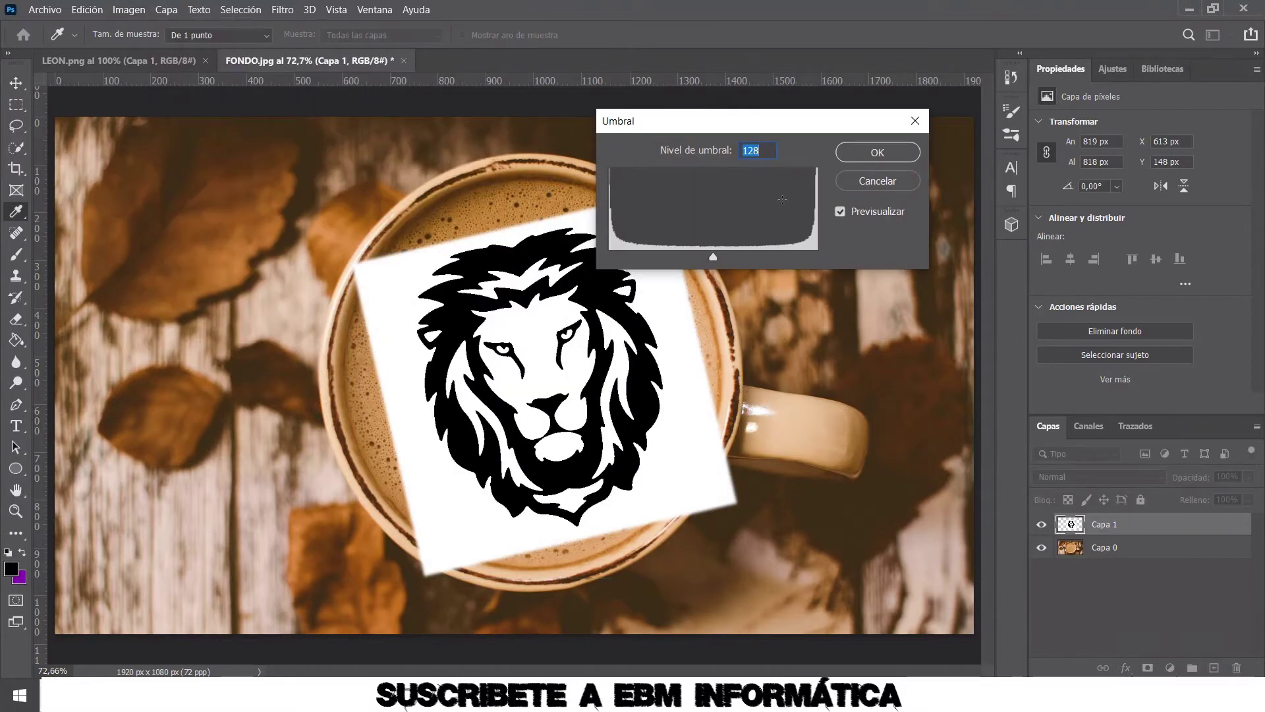
{"action": "mouse_move", "coordinate": [712, 258]}
{"action": "left_mouse_down"}
{"action": "mouse_move", "coordinate": [622, 239]}
{"action": "mouse_move", "coordinate": [786, 236]}
{"action": "mouse_move", "coordinate": [720, 236]}
{"action": "mouse_move", "coordinate": [755, 235]}
{"action": "mouse_move", "coordinate": [742, 239]}
{"action": "left_mouse_up"}
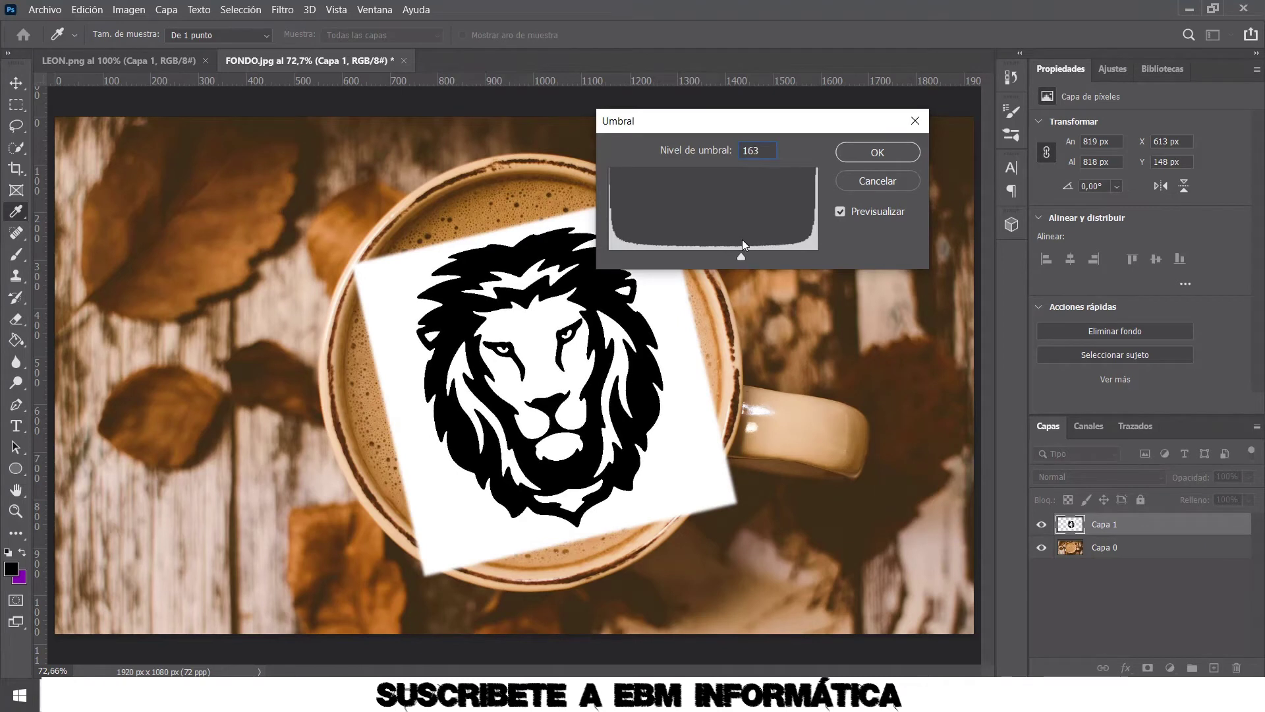
{"action": "left_click", "coordinate": [870, 155]}
- Undo the accidental shift of the coffee photo, select Capa 1, and hide Capa 0
{"action": "left_click_drag", "start_coordinate": [868, 153], "coordinate": [883, 288]}
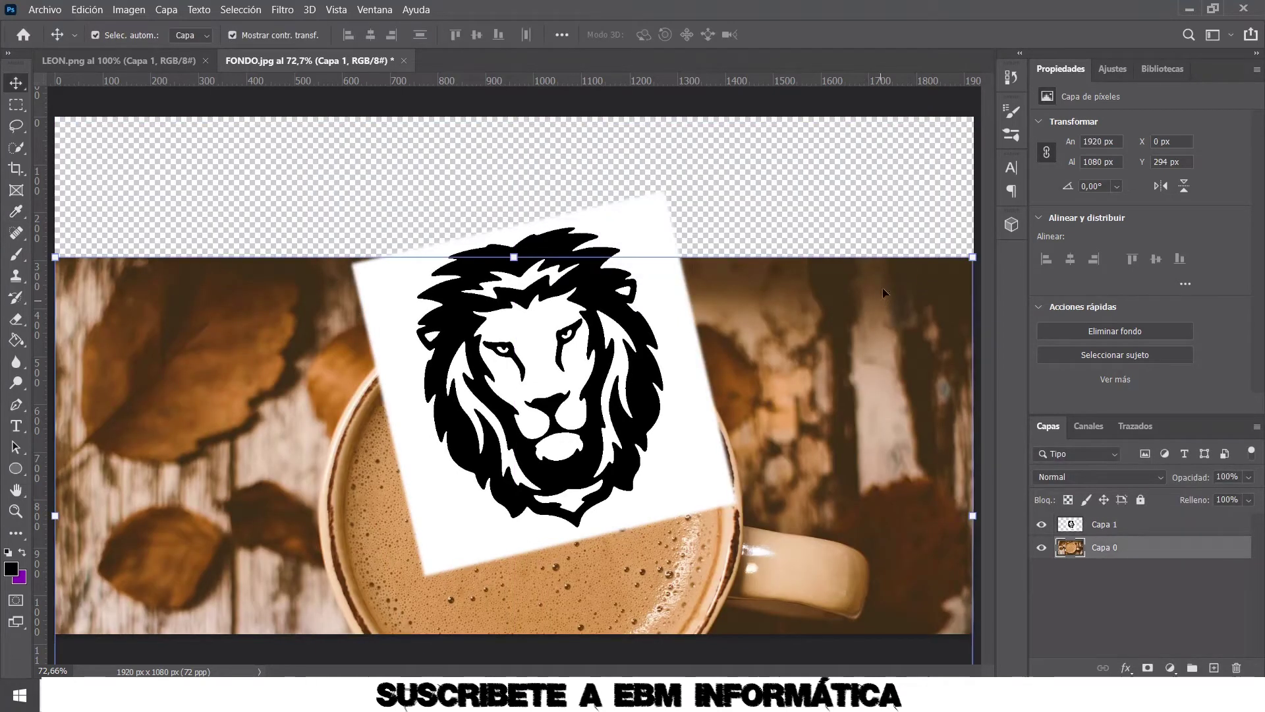
{"action": "key", "text": "ctrl+z"}
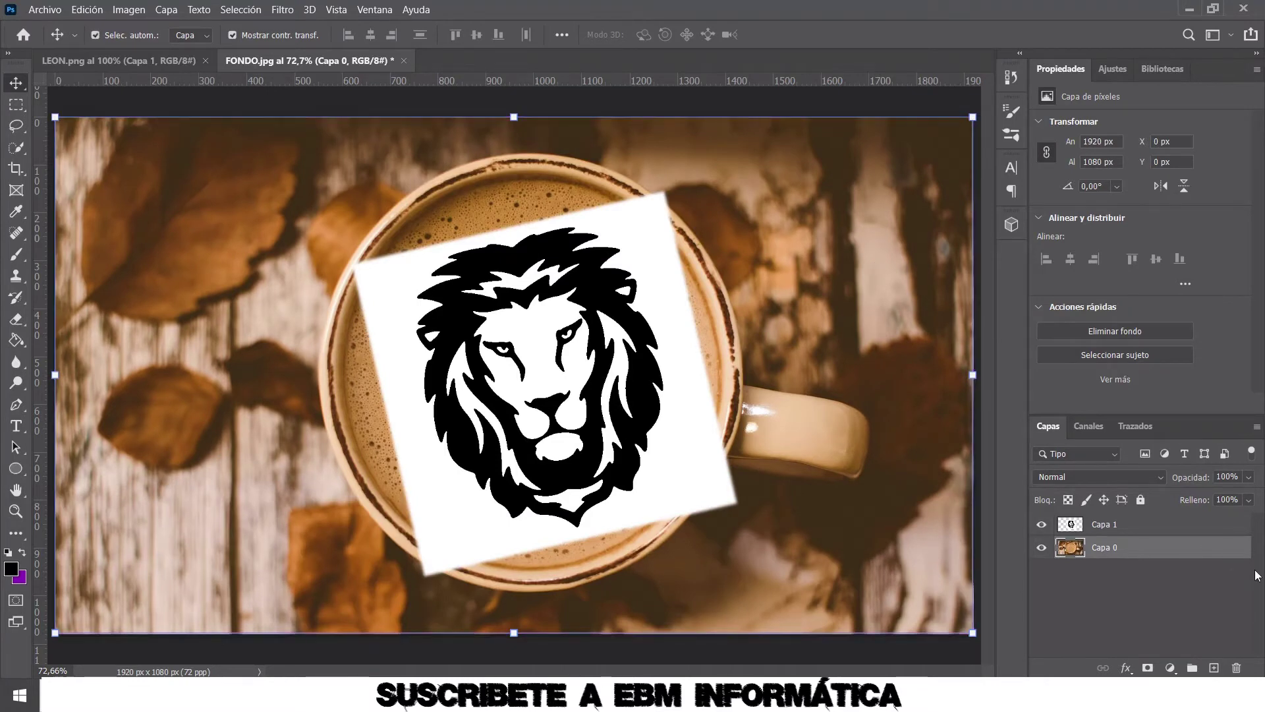
{"action": "left_click", "coordinate": [1201, 526]}
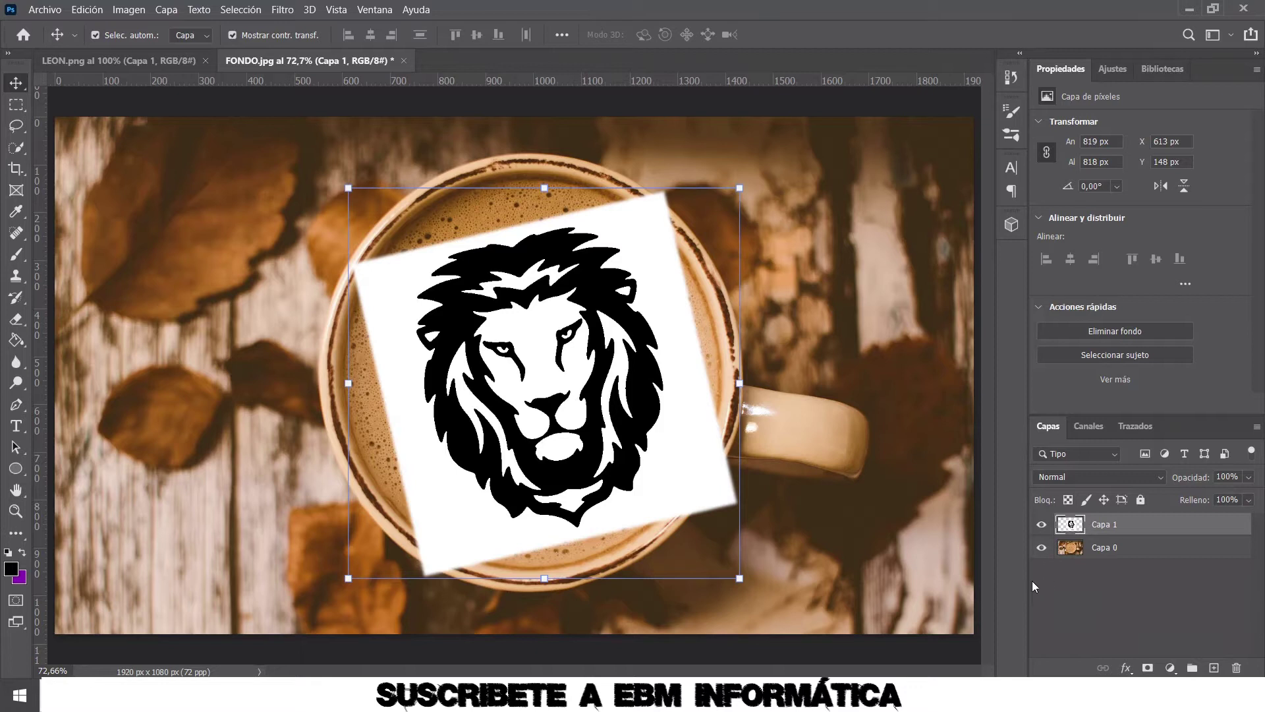
{"action": "left_click", "coordinate": [1042, 548]}
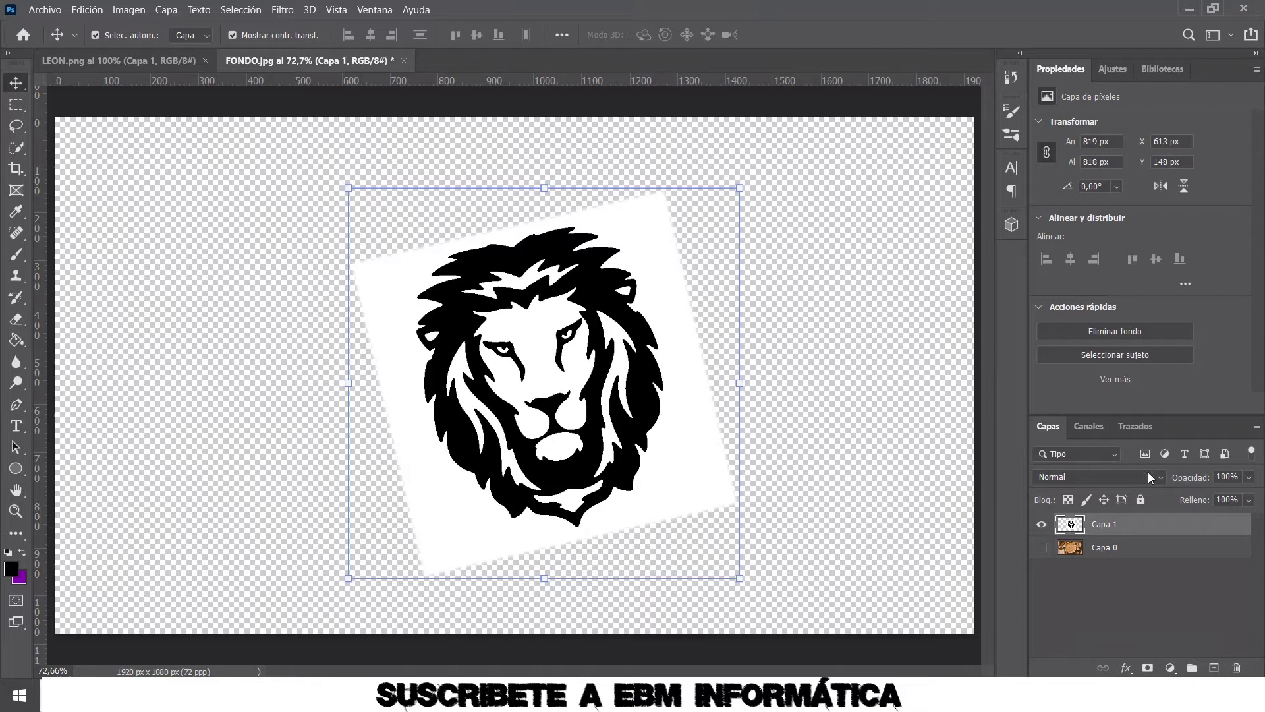
- Load the RGB channel as a selection, delete the lion's white areas, and reshow Capa 0
{"action": "left_click", "coordinate": [1091, 427]}
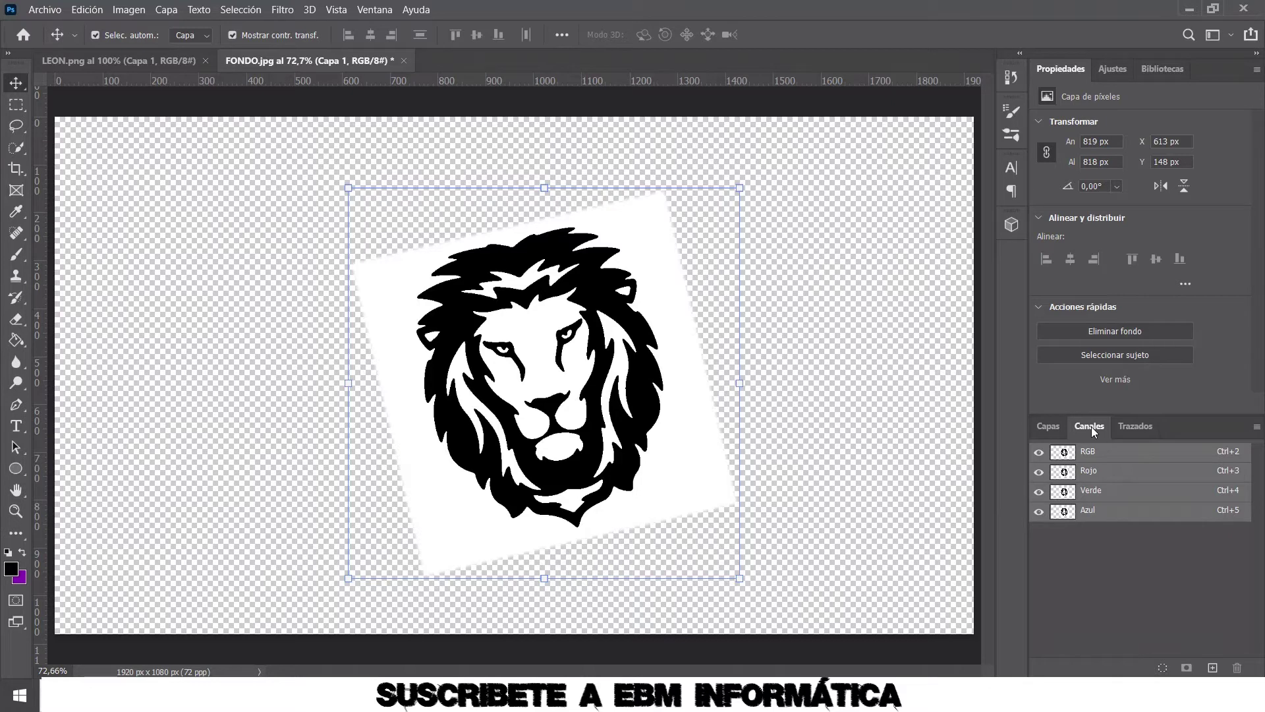
{"action": "key", "text": "ctrl"}
{"action": "left_click", "coordinate": [1064, 453], "text": "ctrl"}
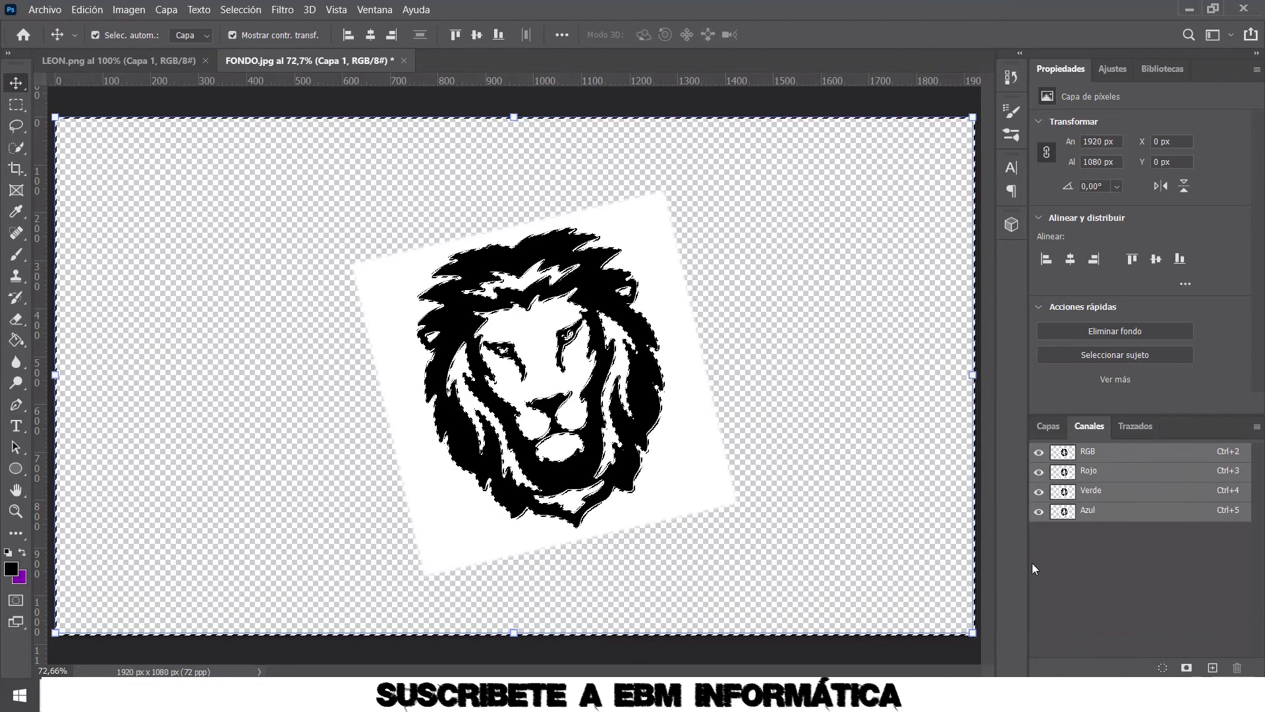
{"action": "left_click", "coordinate": [1044, 429]}
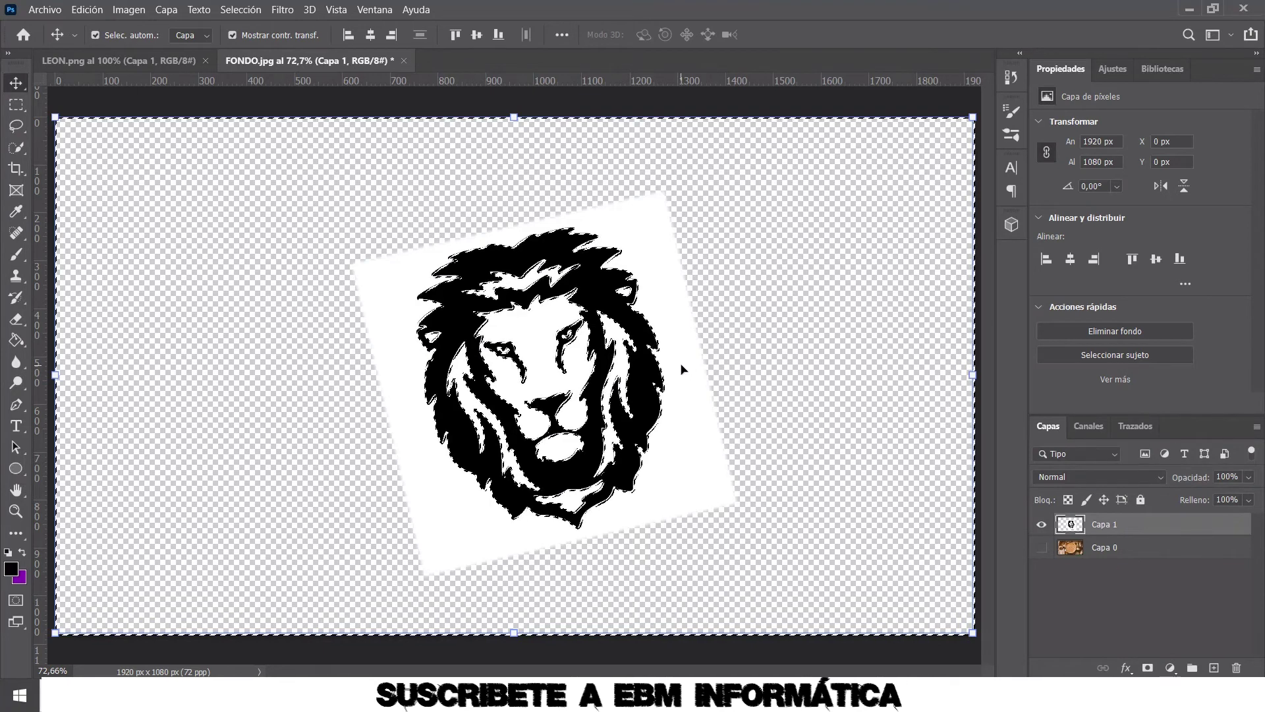
{"action": "key", "text": "Delete"}
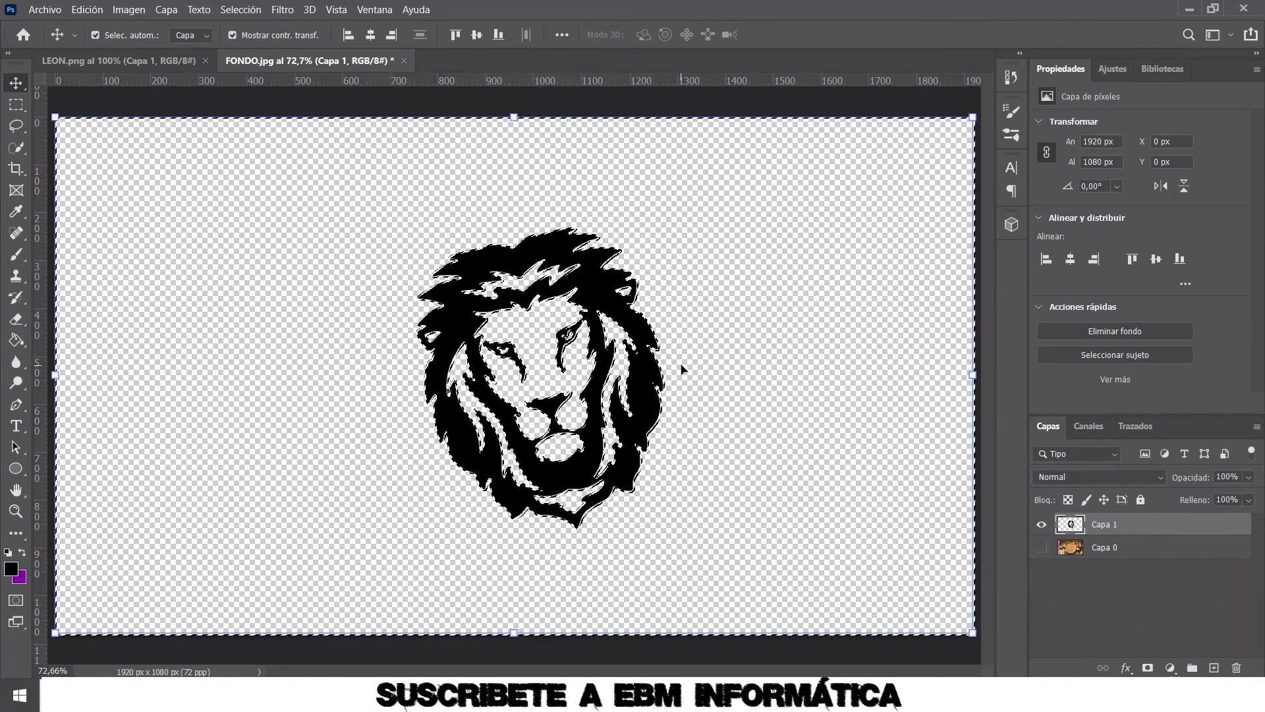
{"action": "key", "text": "ctrl+d"}
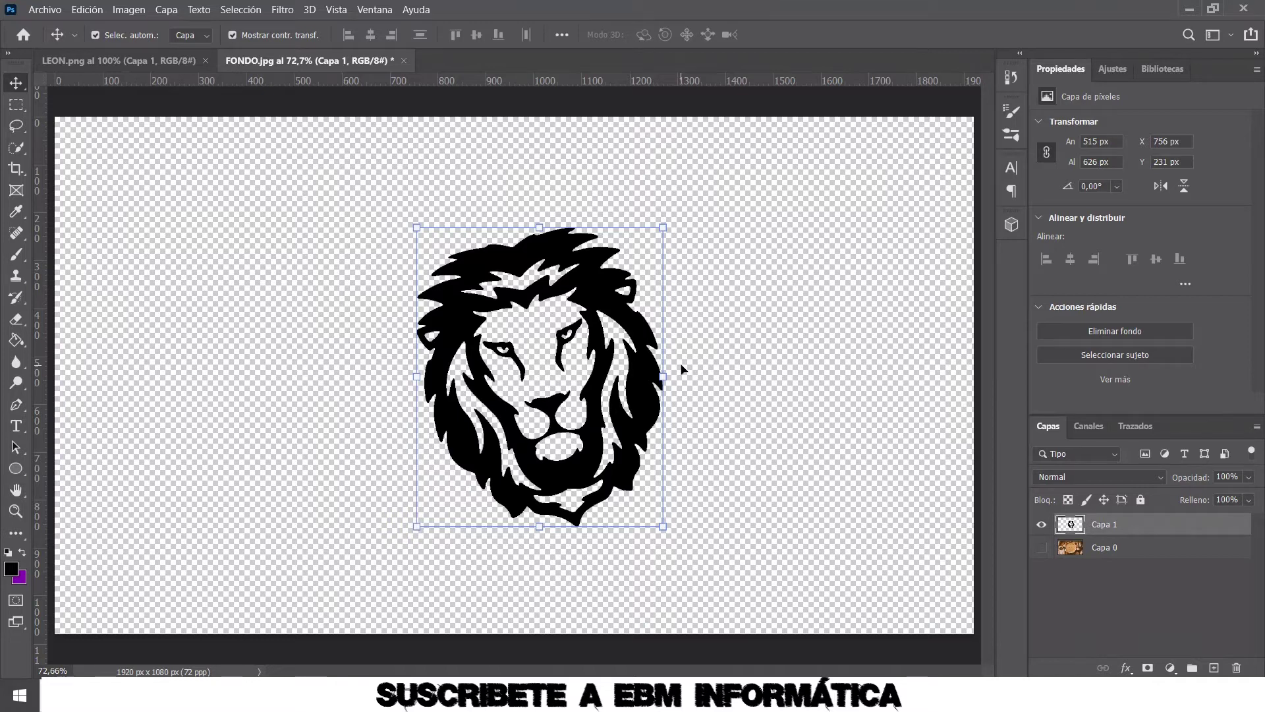
{"action": "left_click", "coordinate": [1043, 548]}
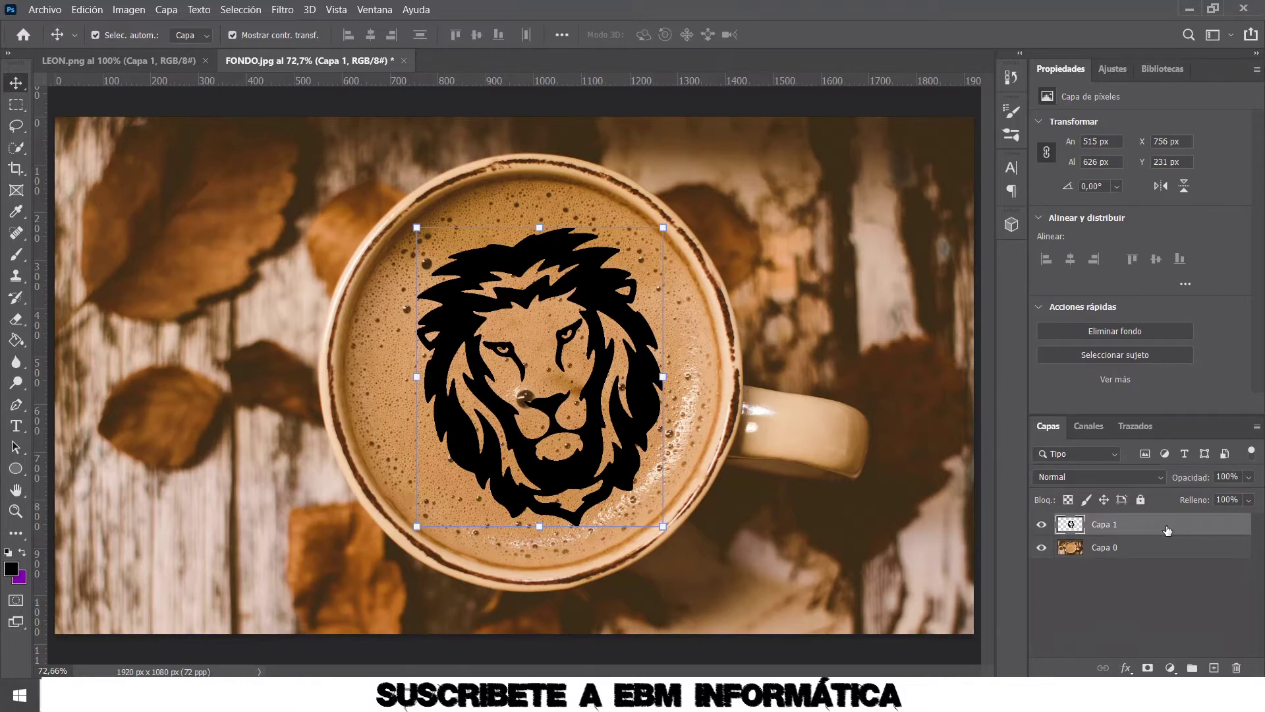
- Add a light cyan (c0feff) Color Overlay to Capa 1 in Layer Style
{"action": "double_click", "coordinate": [1168, 530]}
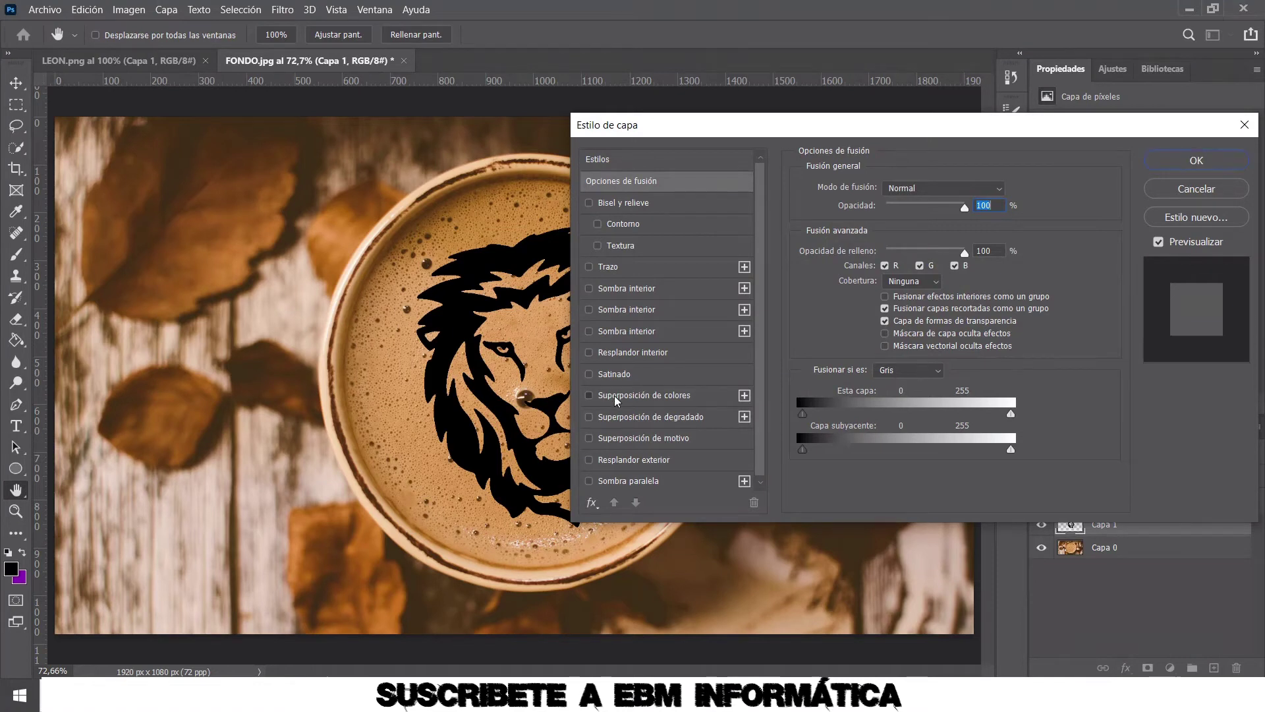
{"action": "left_click", "coordinate": [614, 395]}
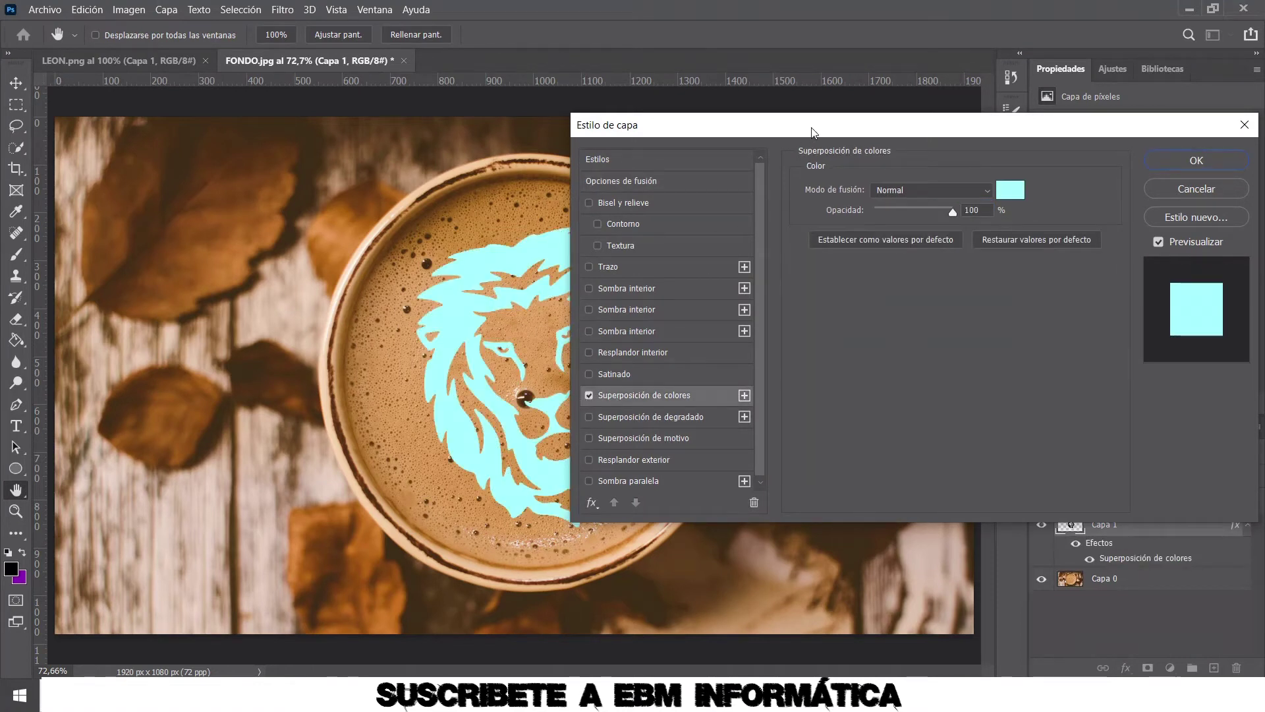
{"action": "left_click_drag", "start_coordinate": [811, 125], "coordinate": [903, 125]}
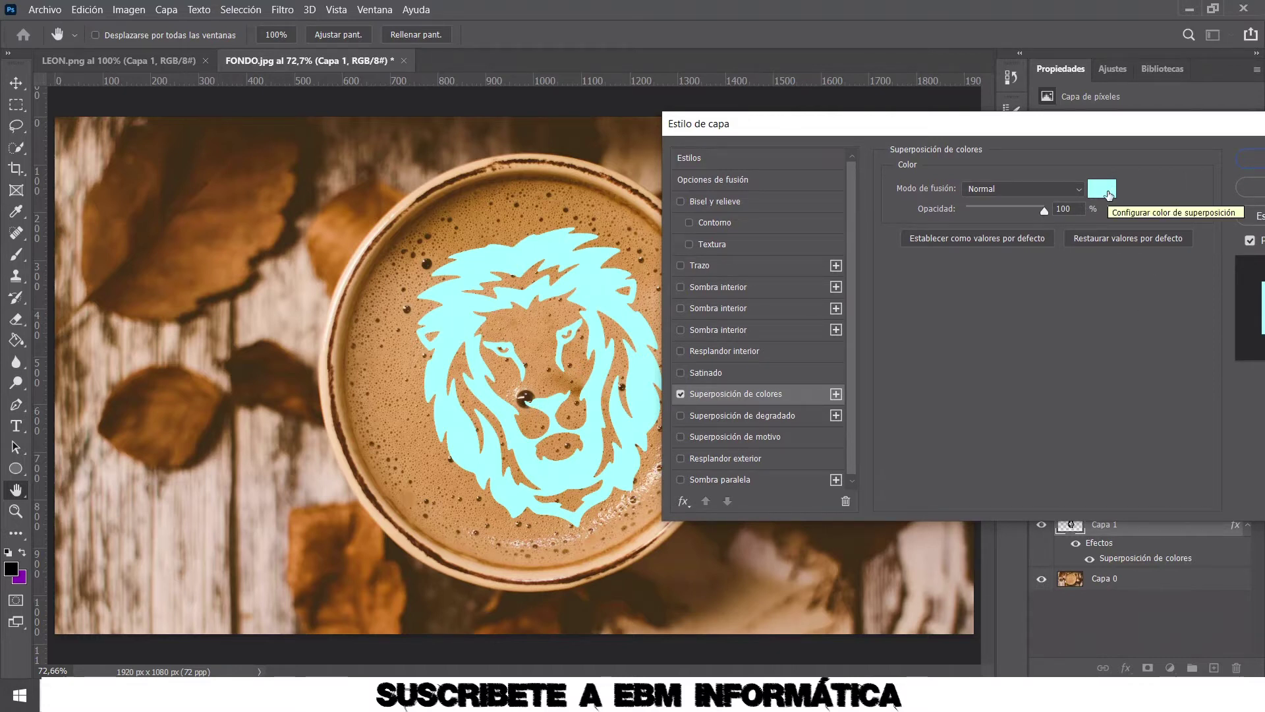
{"action": "left_click", "coordinate": [1110, 194]}
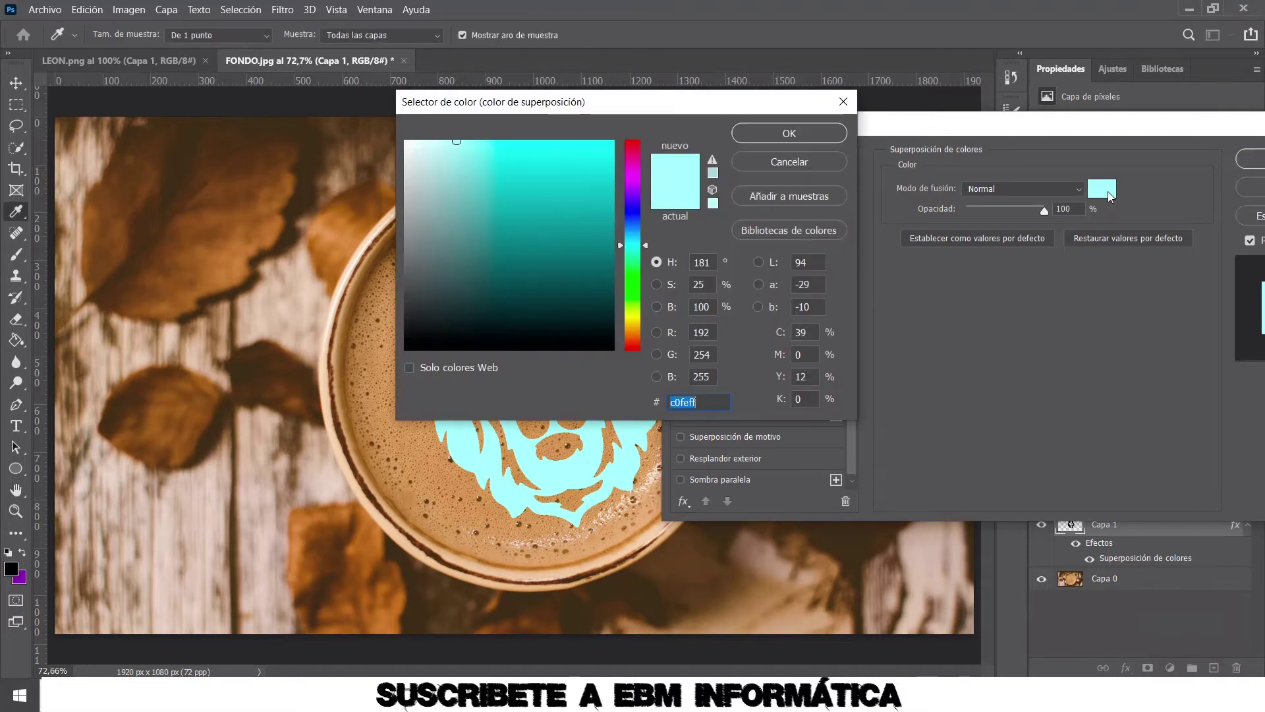
{"action": "left_click", "coordinate": [789, 162]}
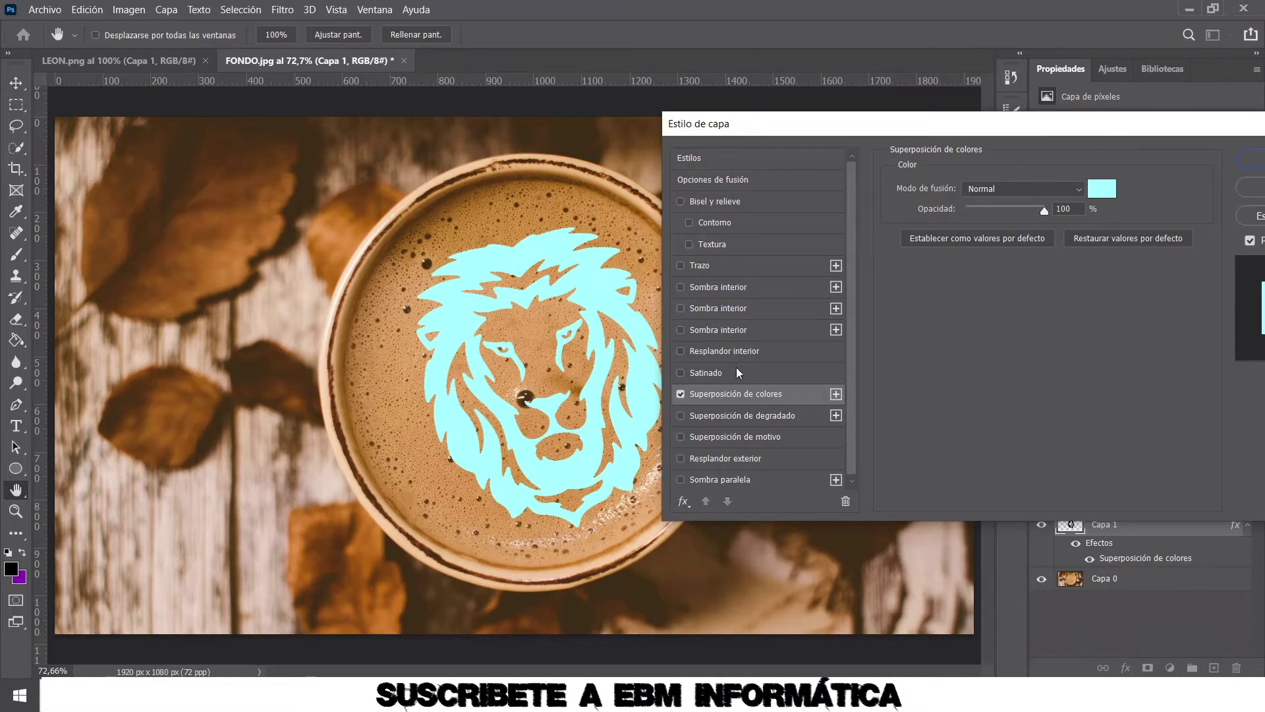
- Add a Satin effect to the lion with the pale cream colour F6EDC5
{"action": "left_click", "coordinate": [694, 373]}
{"action": "left_click_drag", "start_coordinate": [955, 123], "coordinate": [879, 105]}
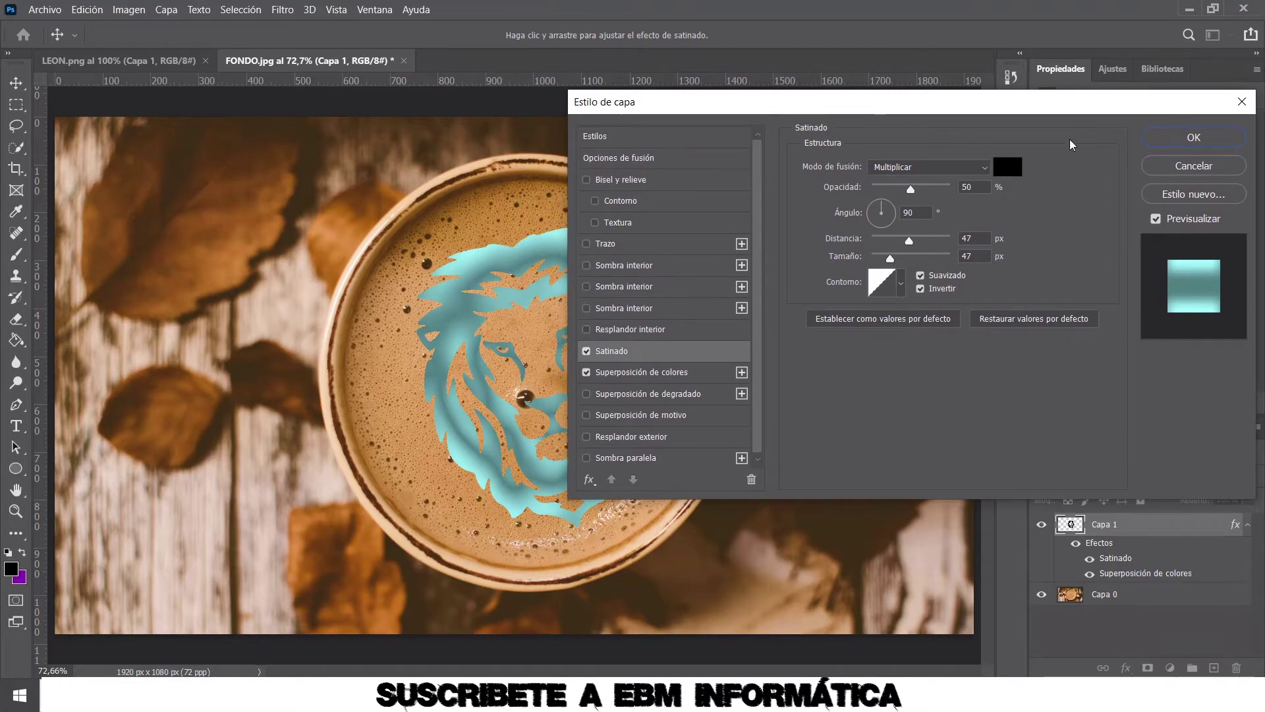
{"action": "left_click", "coordinate": [1007, 167]}
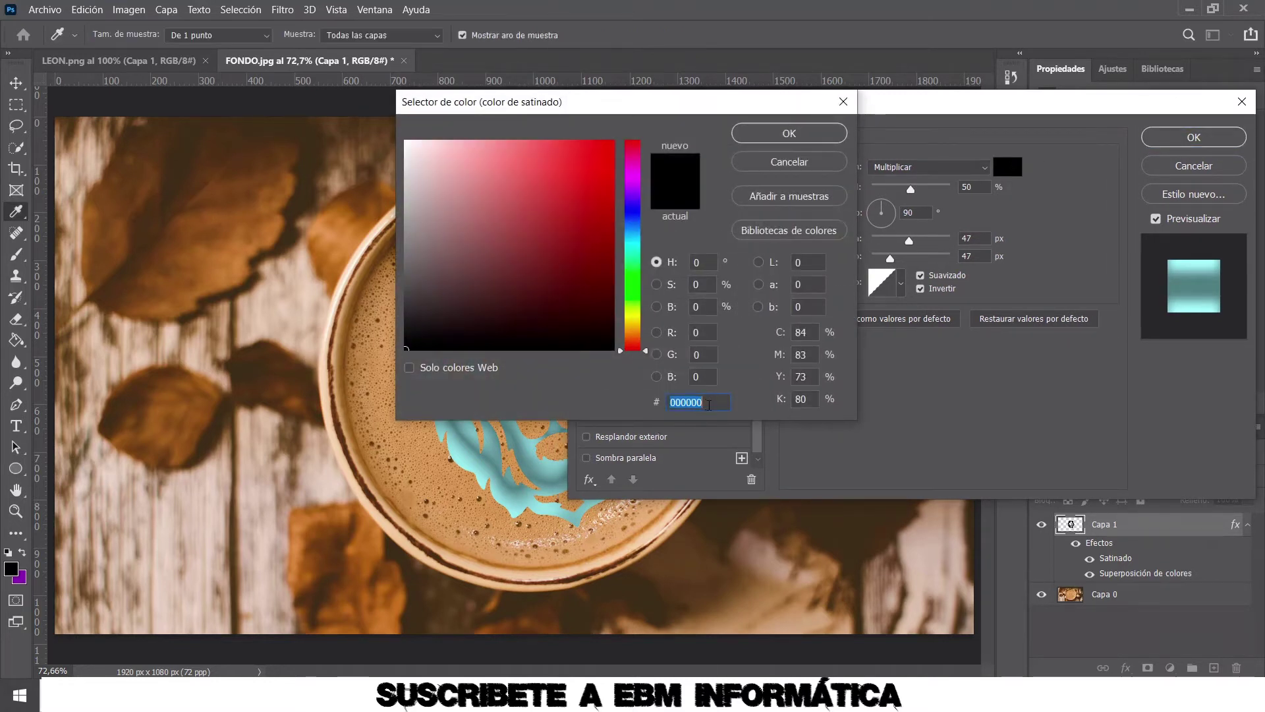
{"action": "type", "text": "F"}
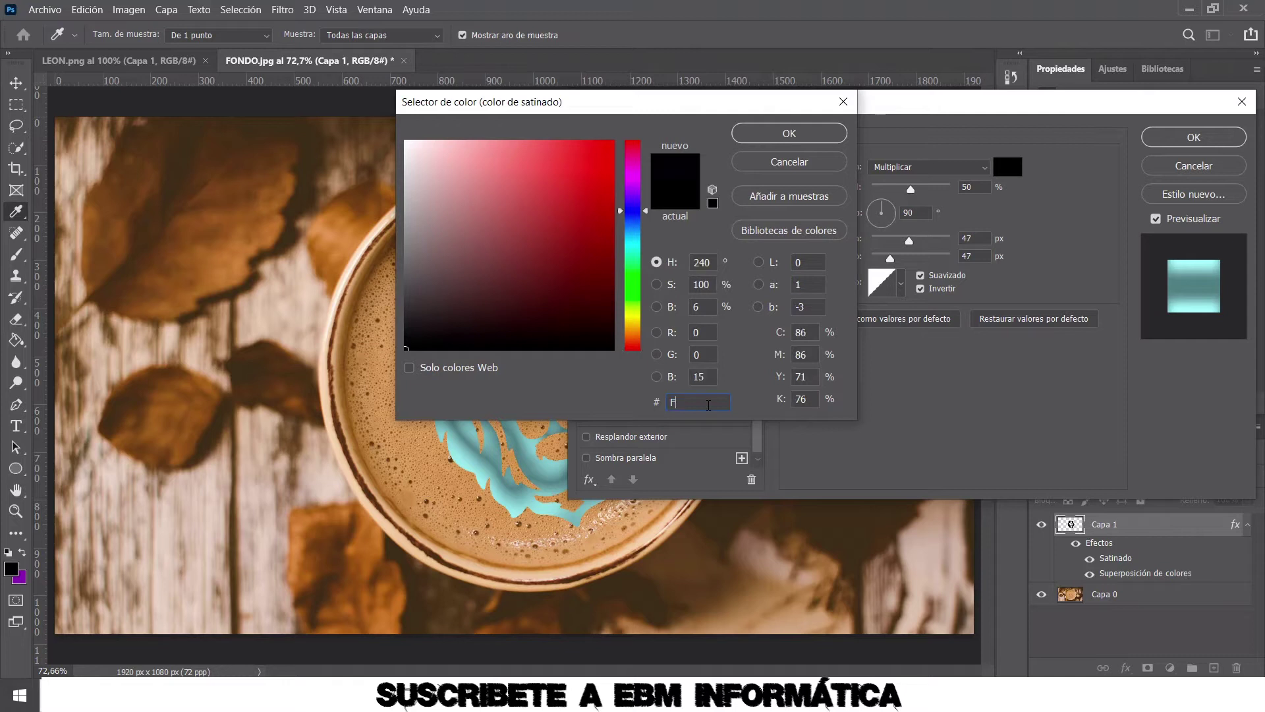
{"action": "type", "text": "6"}
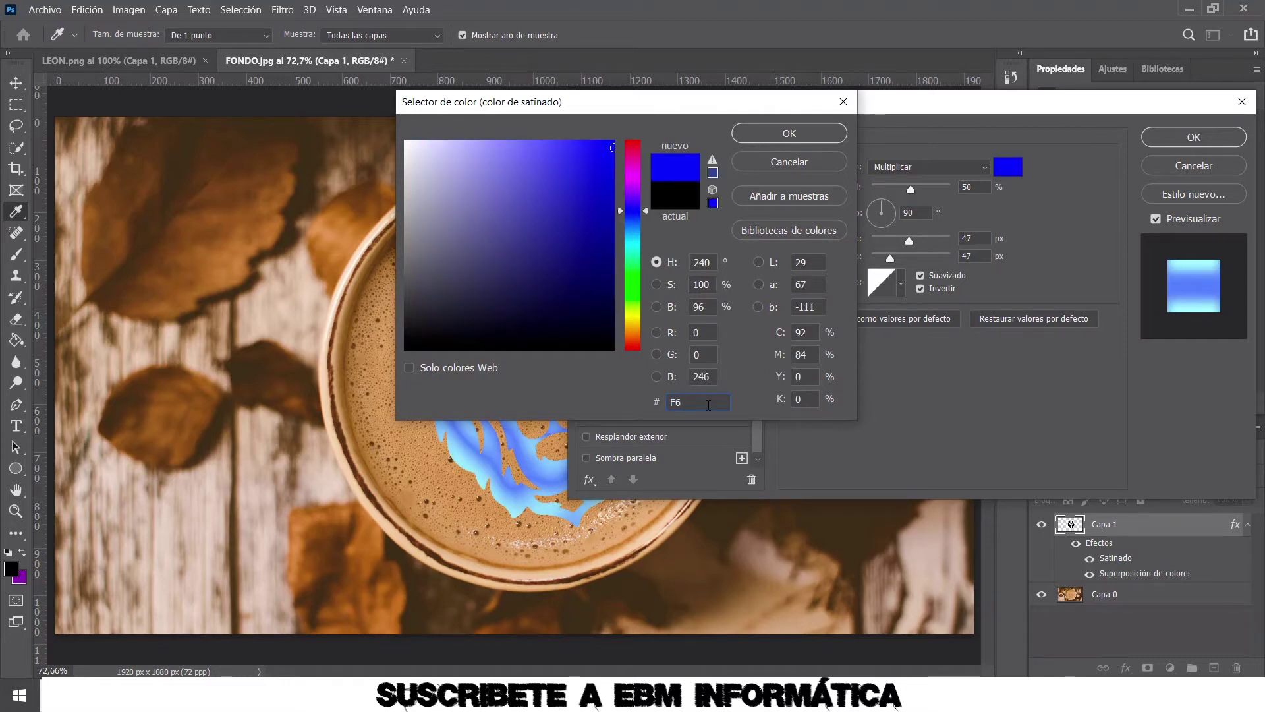
{"action": "type", "text": "E"}
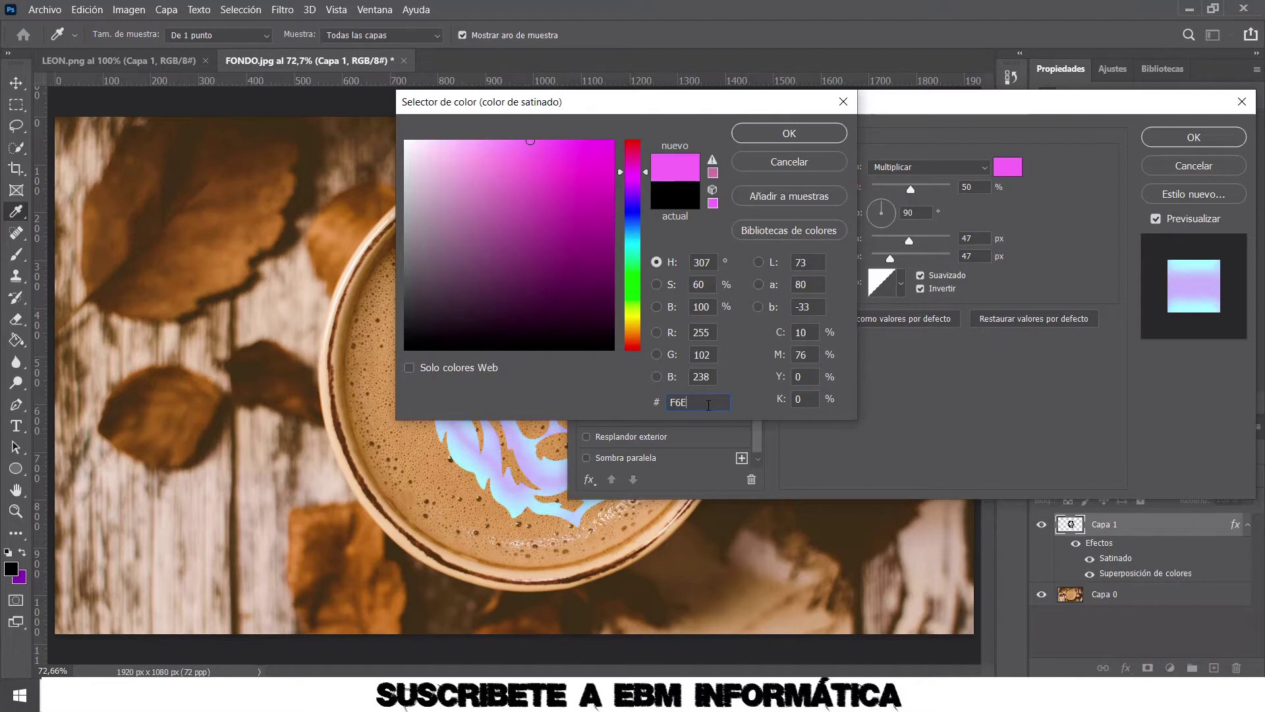
{"action": "type", "text": "DC"}
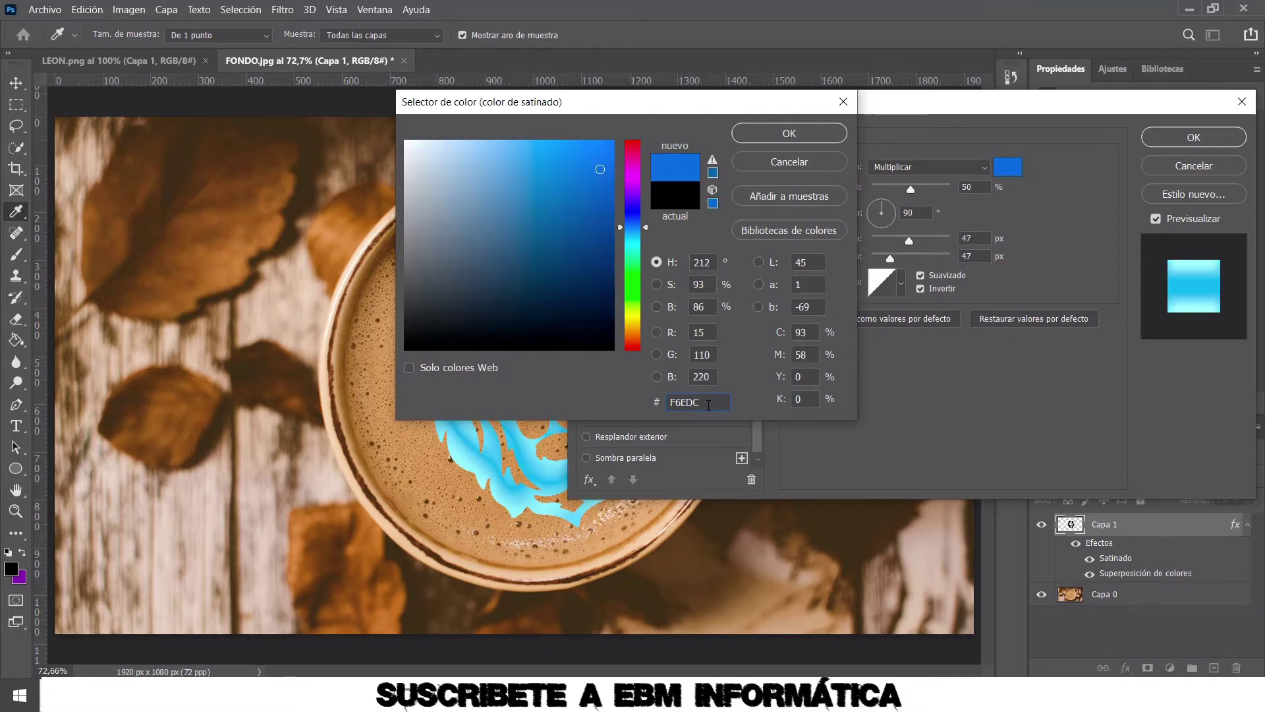
{"action": "type", "text": "5"}
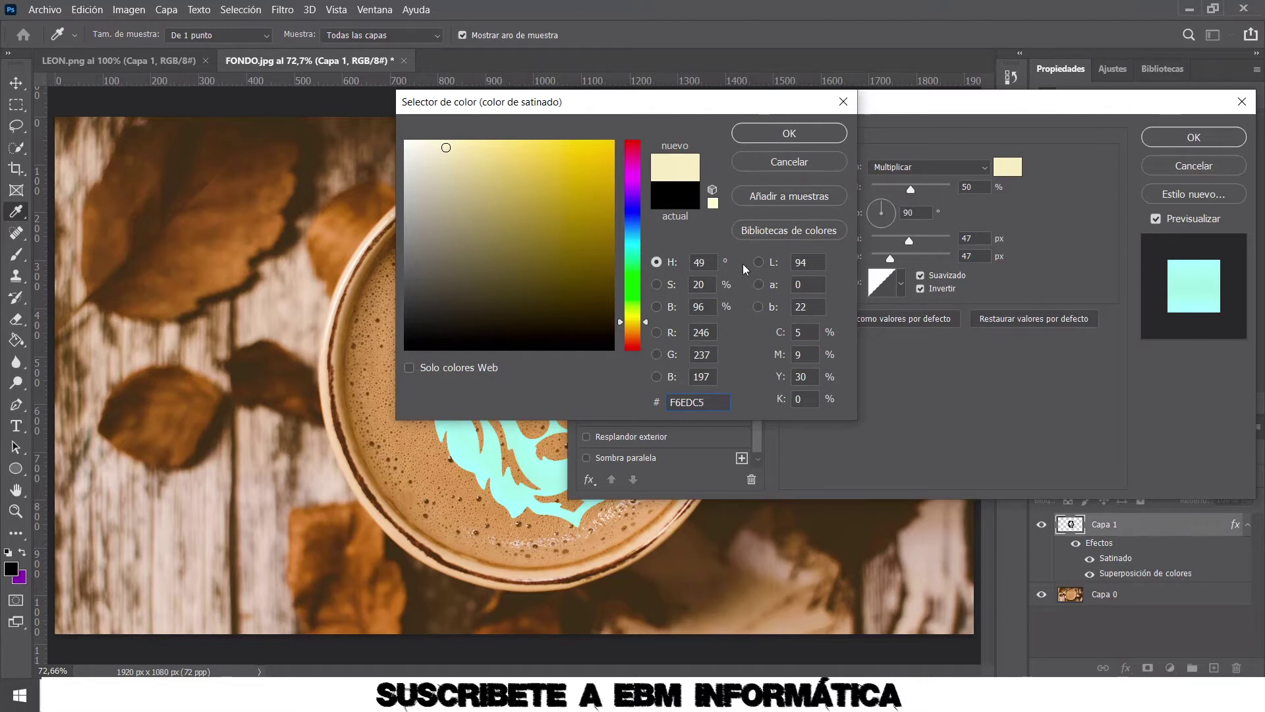
{"action": "mouse_move", "coordinate": [692, 115]}
{"action": "left_mouse_down"}
{"action": "mouse_move", "coordinate": [732, 125]}
{"action": "mouse_move", "coordinate": [775, 114]}
{"action": "mouse_move", "coordinate": [716, 134]}
{"action": "left_mouse_up"}
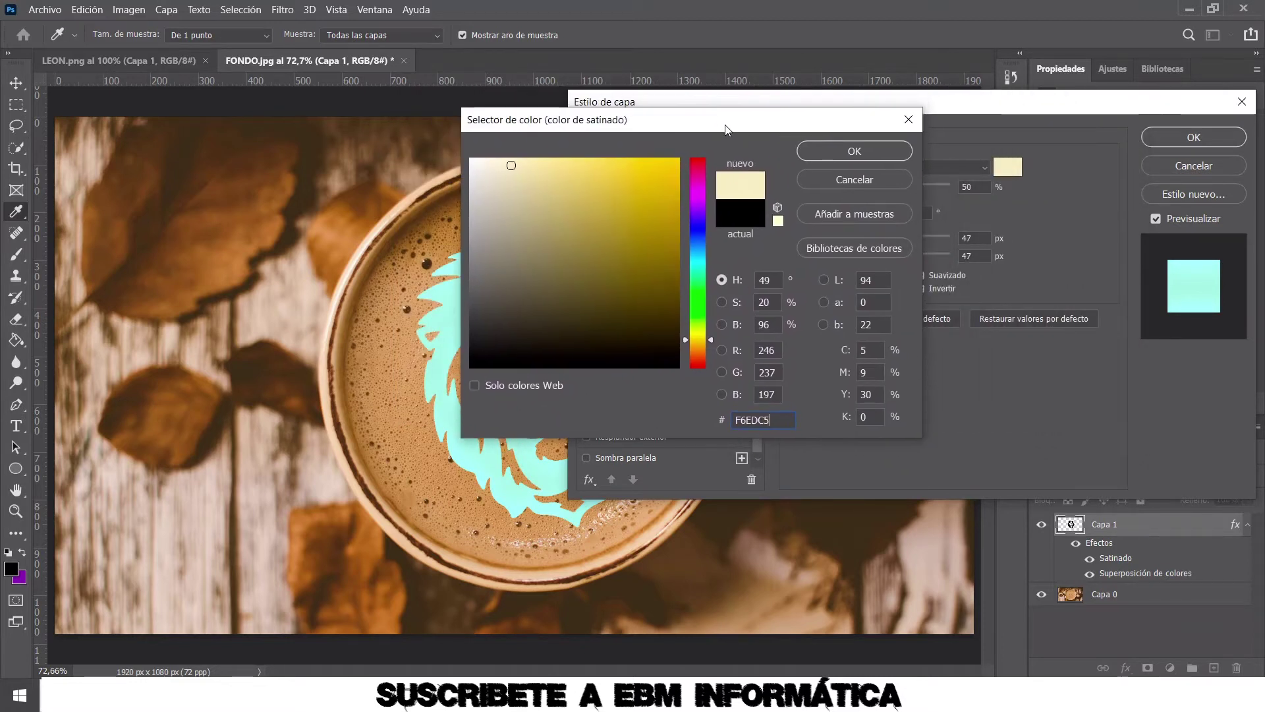
{"action": "left_click", "coordinate": [823, 154]}
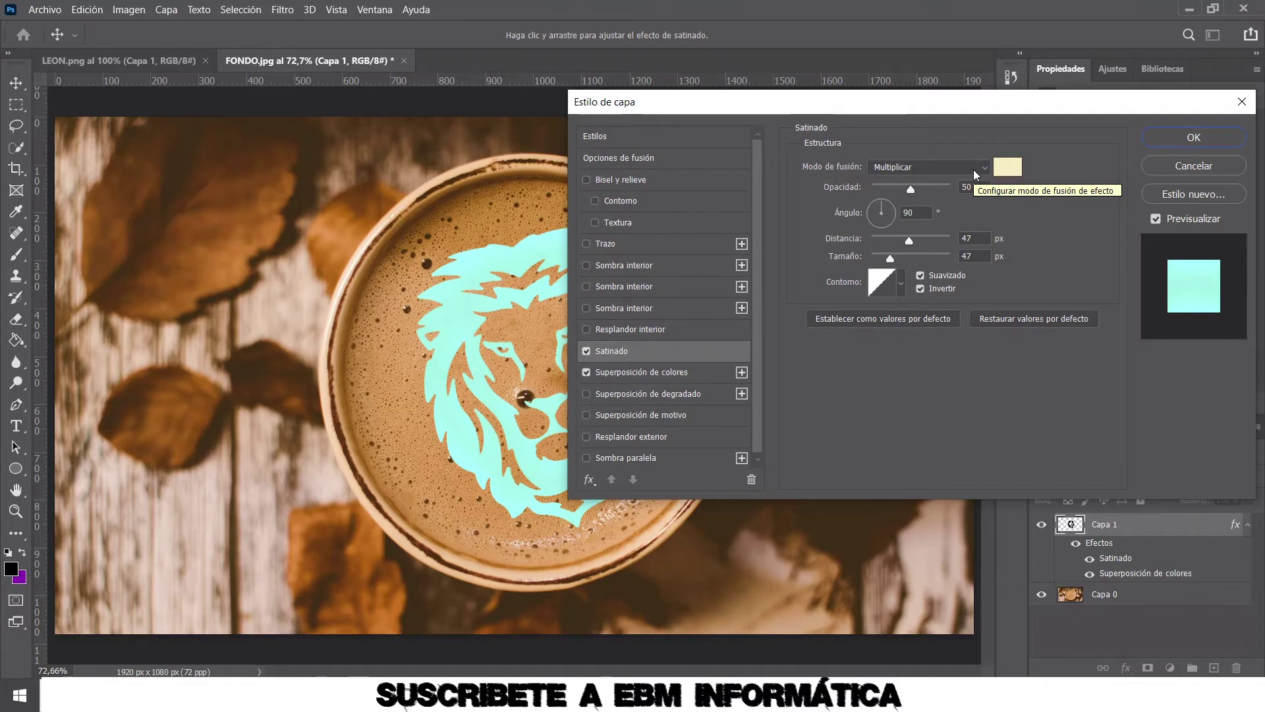
- Set the satin to 100% opacity, 30 px distance, 40 px size, with Anti-aliased and Invert off
{"action": "double_click", "coordinate": [968, 187]}
{"action": "type", "text": "100"}
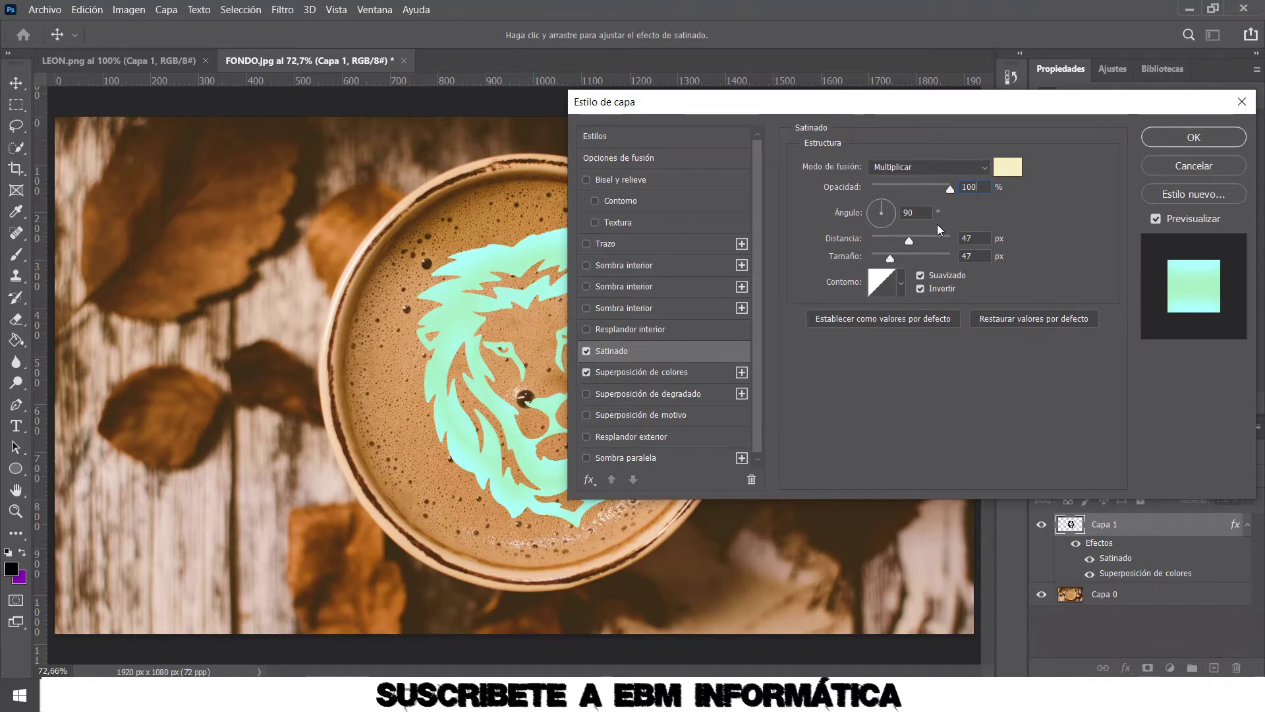
{"action": "left_click", "coordinate": [911, 239]}
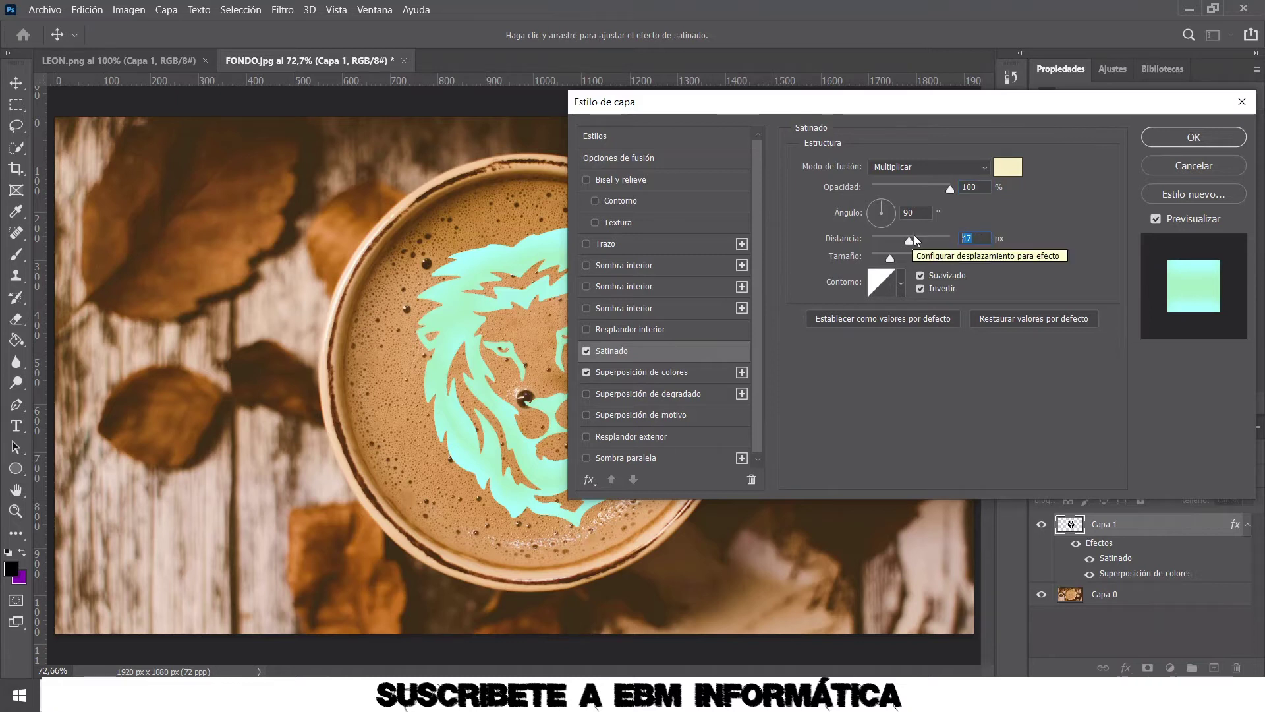
{"action": "type", "text": "30"}
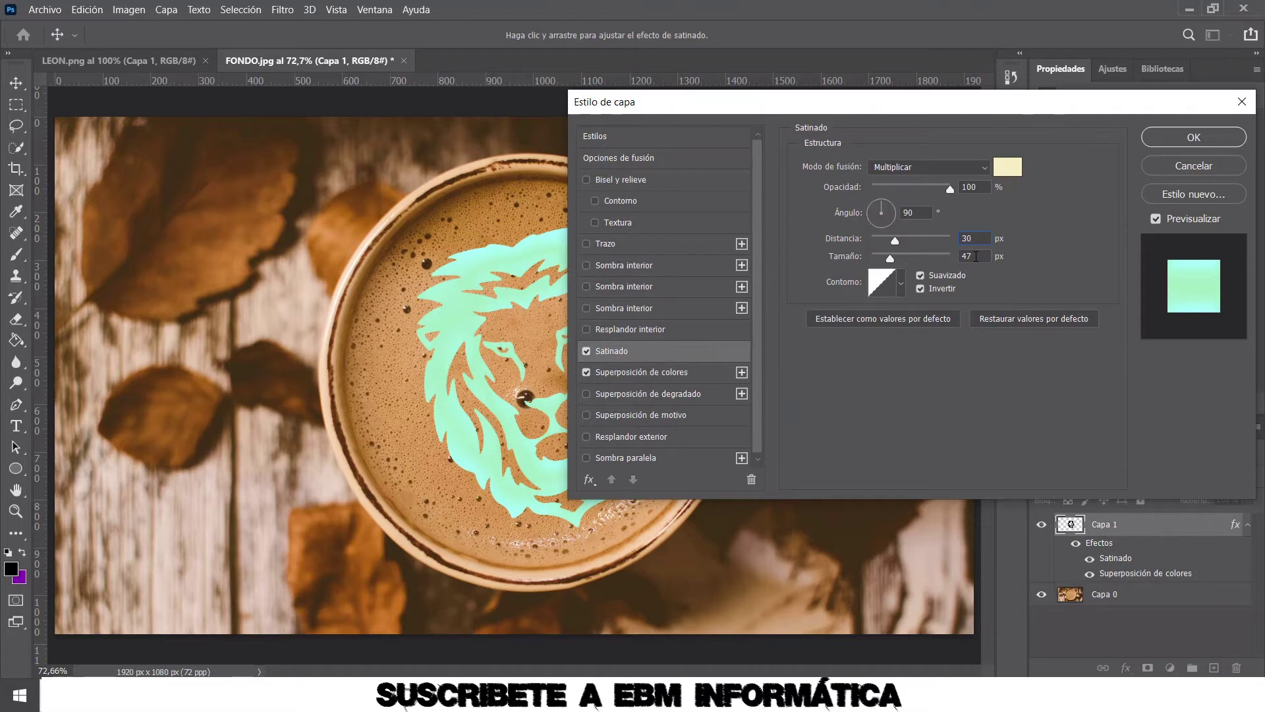
{"action": "type", "text": "40"}
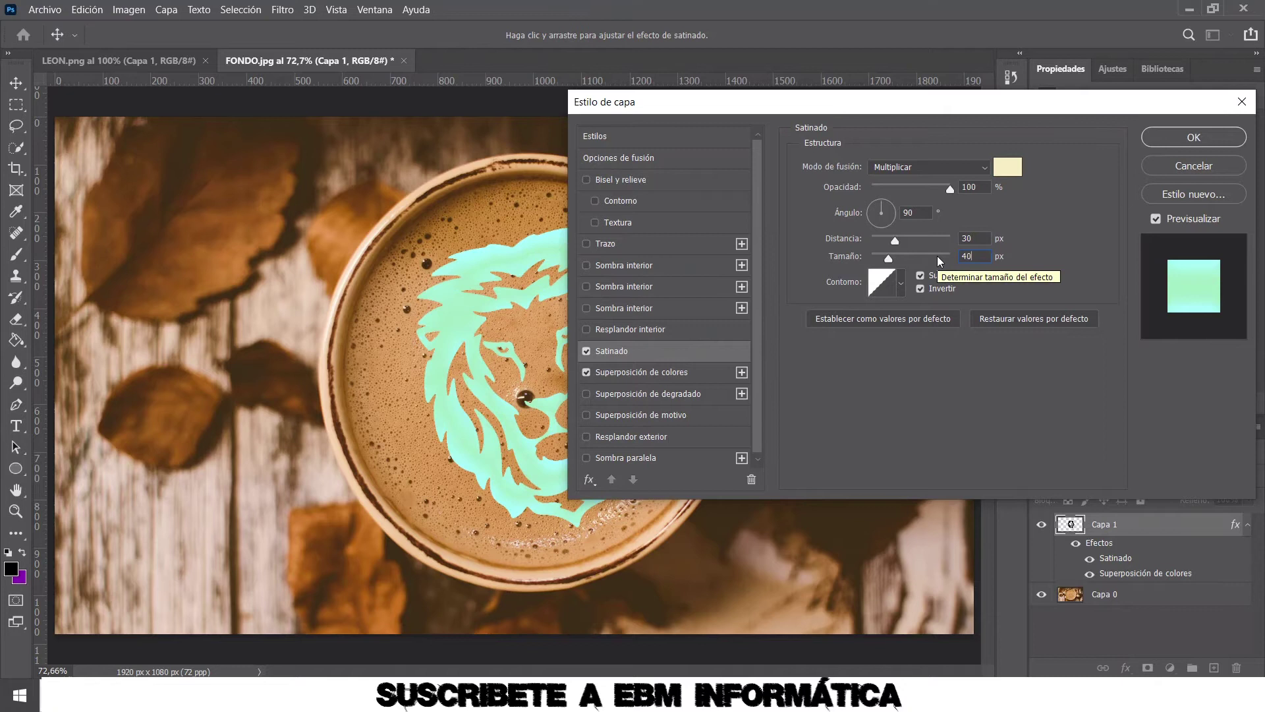
{"action": "left_click", "coordinate": [921, 276]}
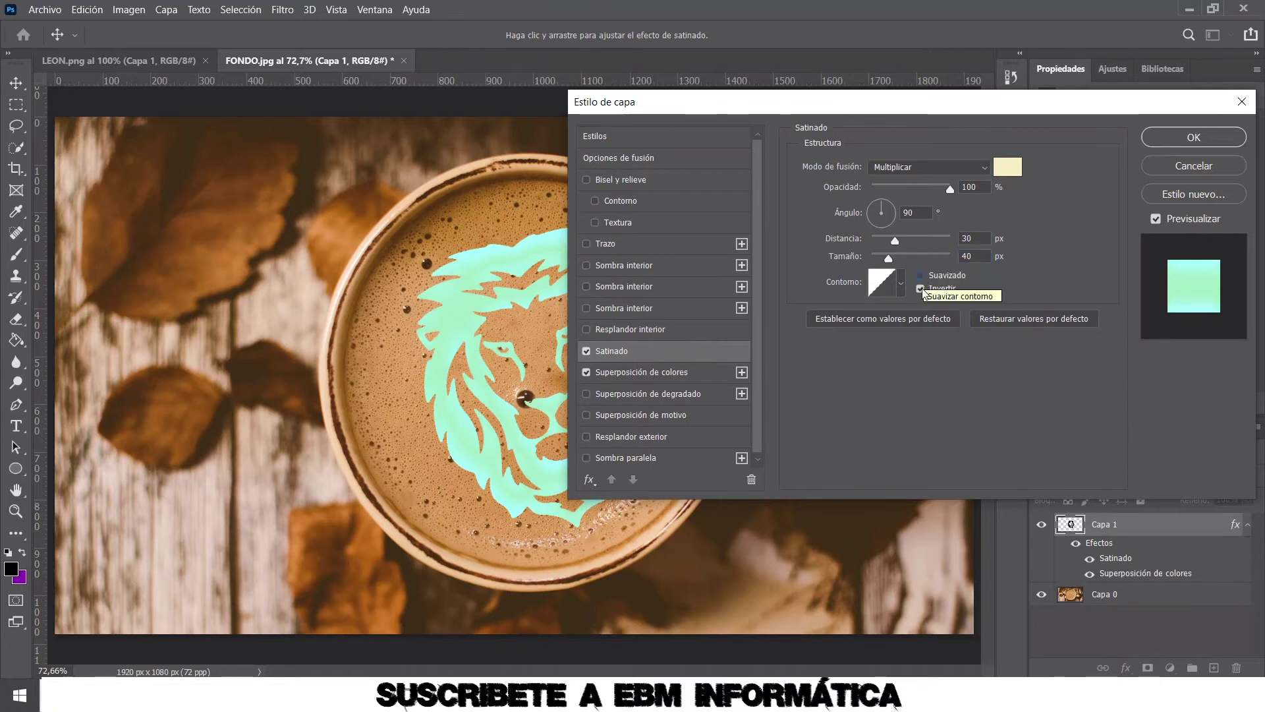
{"action": "left_click", "coordinate": [921, 289]}
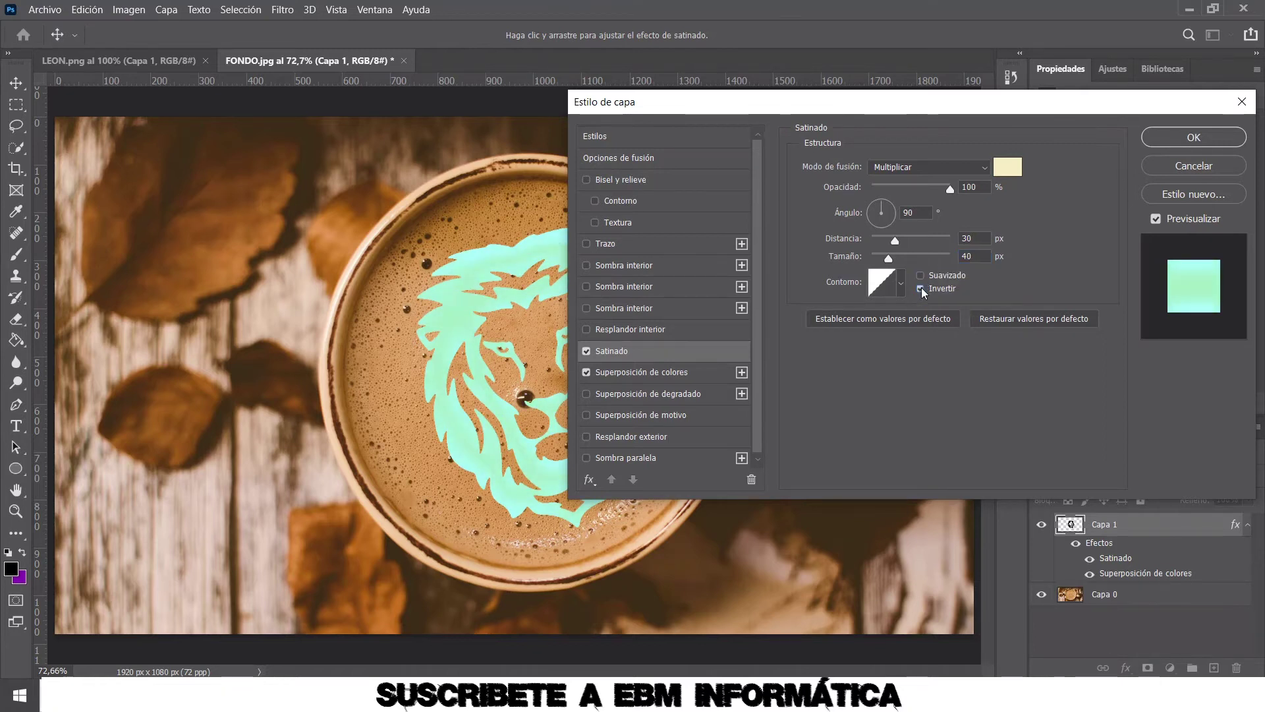
{"action": "left_click", "coordinate": [922, 290]}
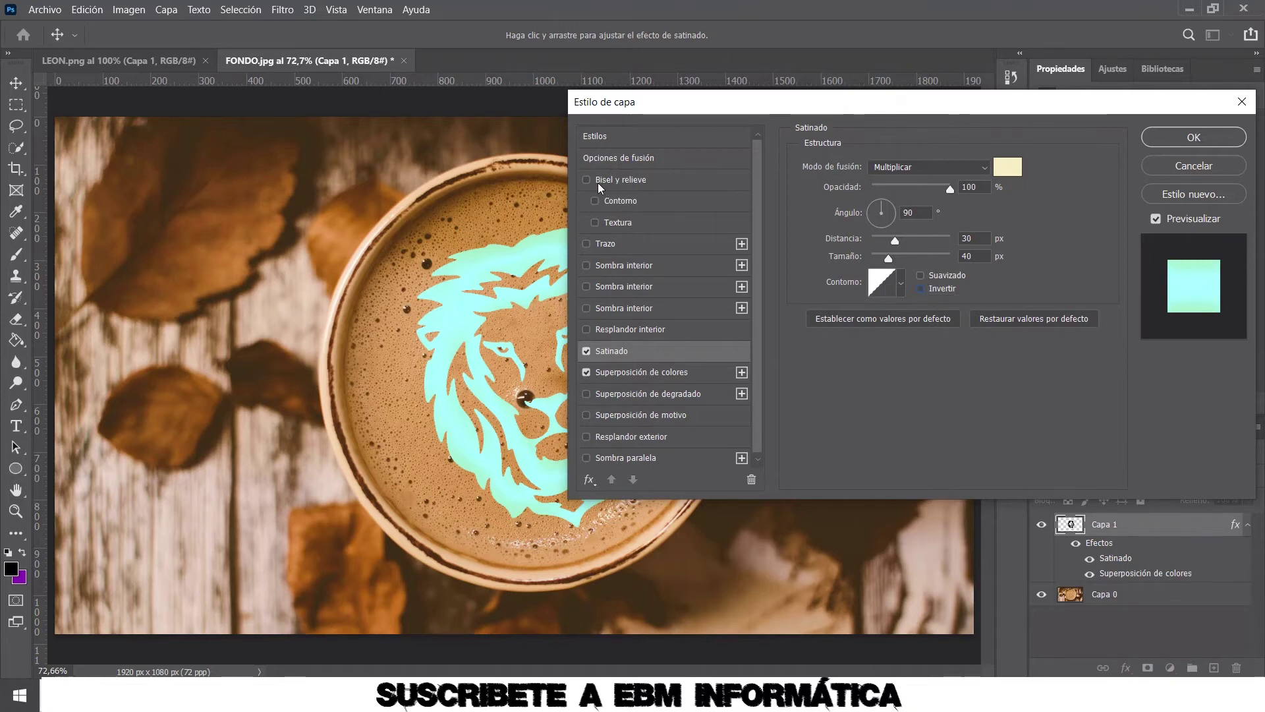
- Add Bevel and Emboss to the lion with Relieve style, Redondeado technique and 210% depth
{"action": "left_click", "coordinate": [605, 186]}
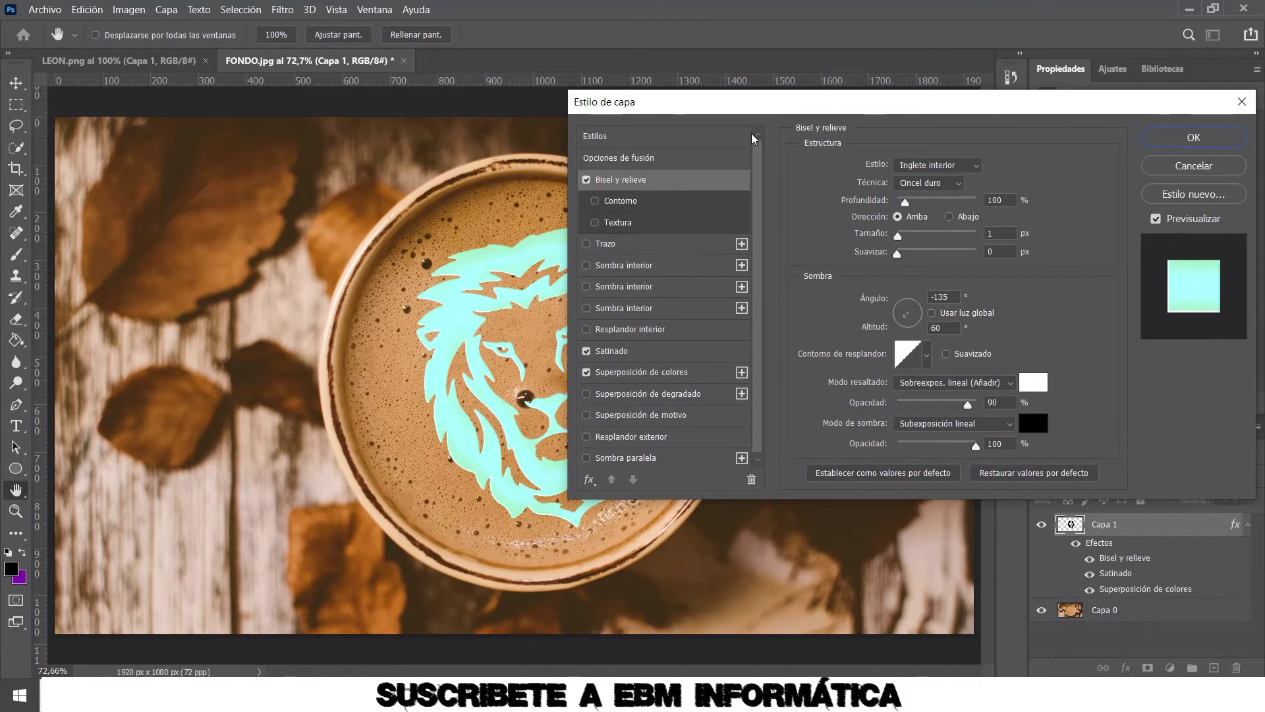
{"action": "left_click", "coordinate": [975, 167]}
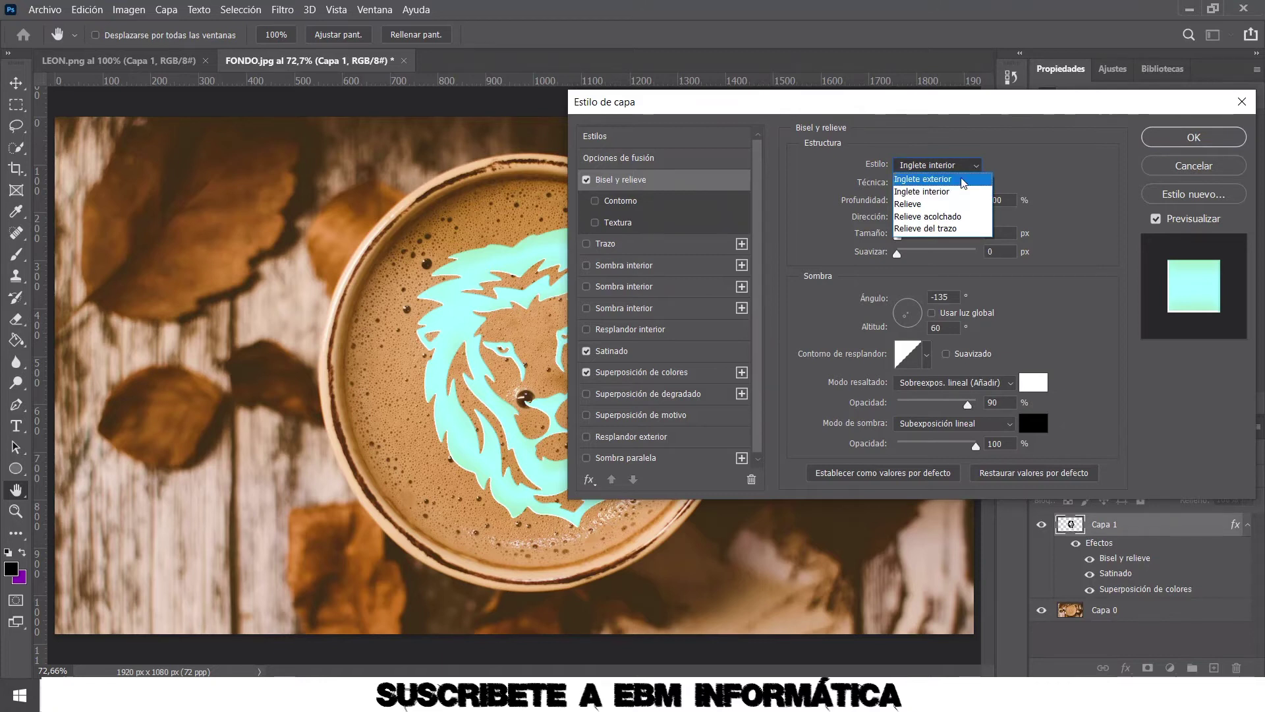
{"action": "left_click", "coordinate": [912, 204]}
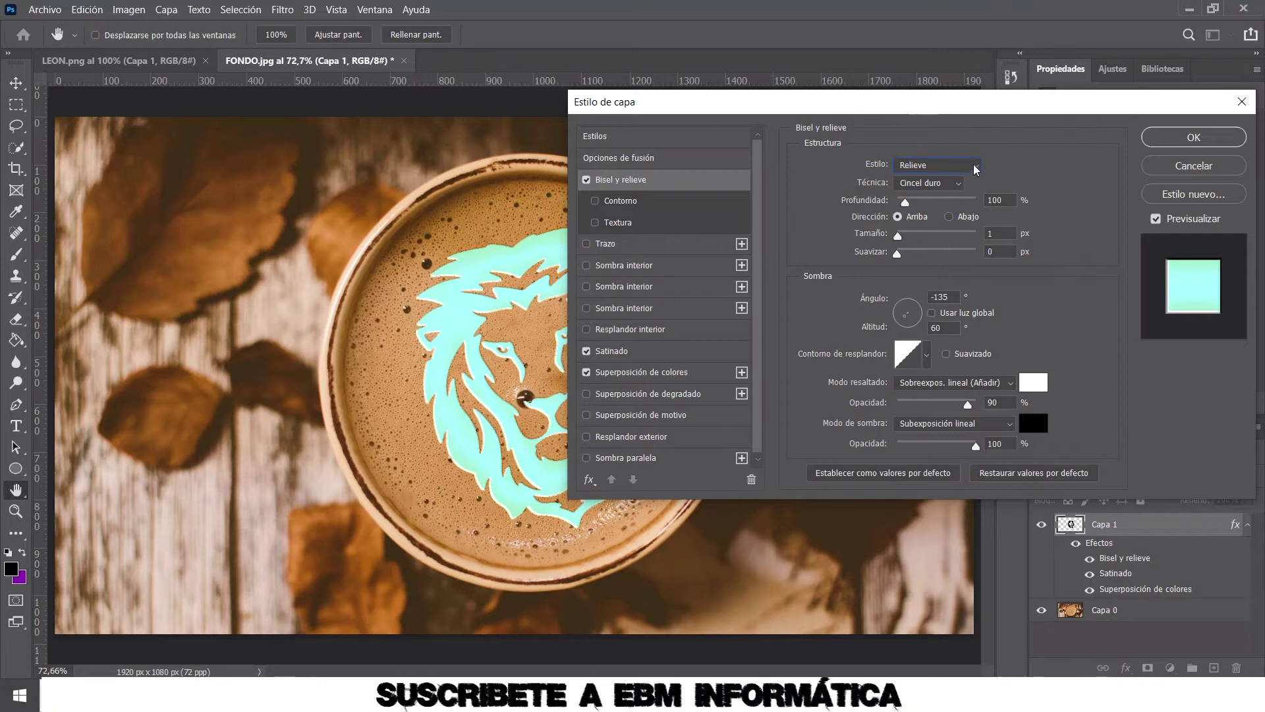
{"action": "left_click", "coordinate": [961, 185]}
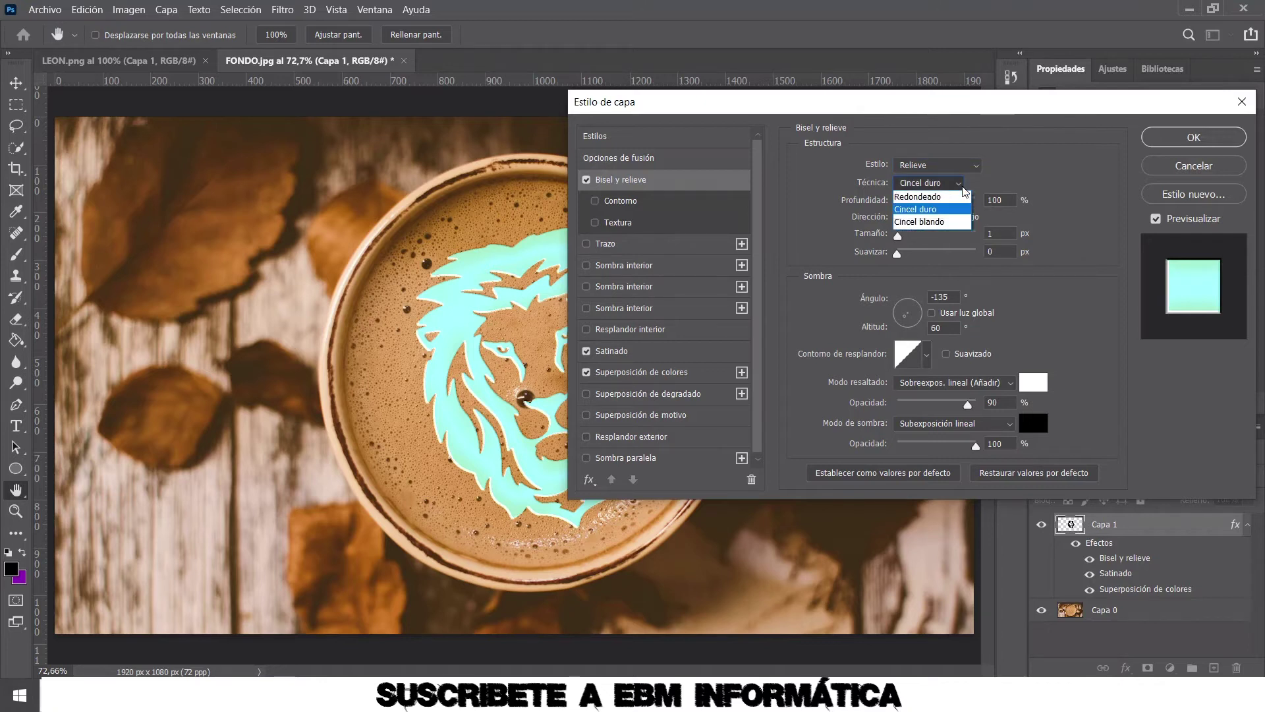
{"action": "left_click", "coordinate": [943, 197]}
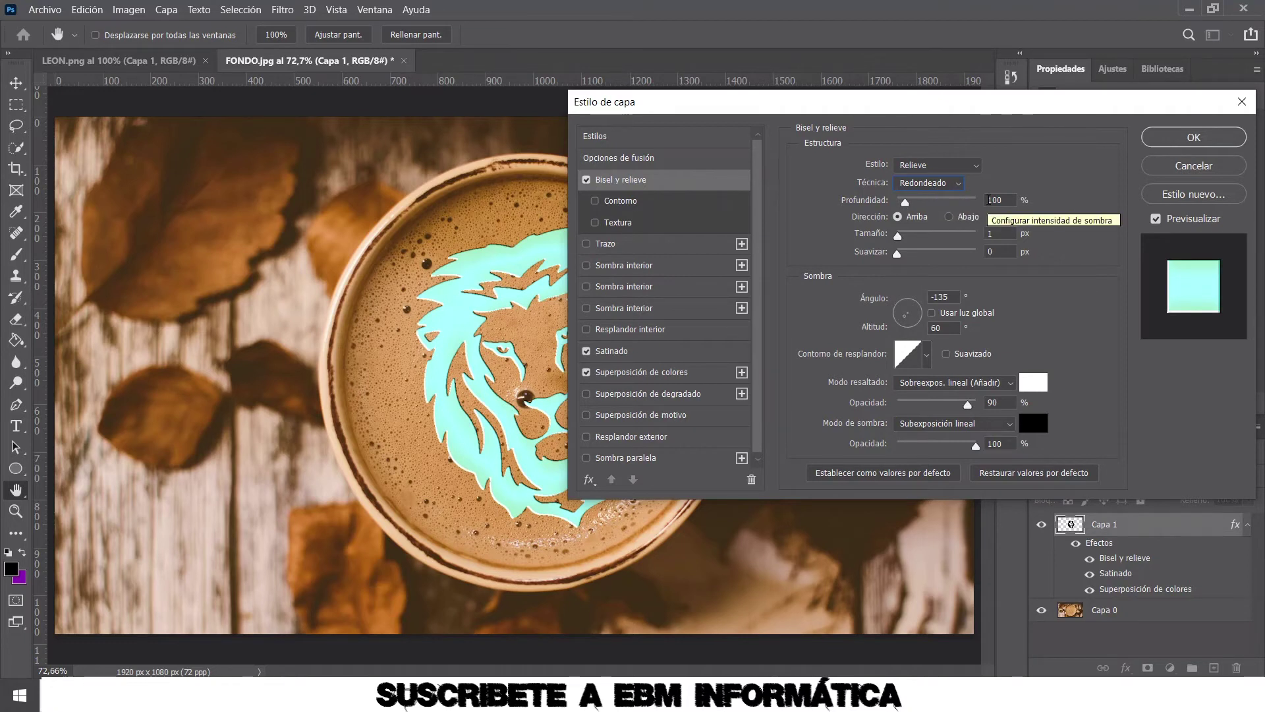
{"action": "double_click", "coordinate": [994, 199]}
{"action": "type", "text": "210"}
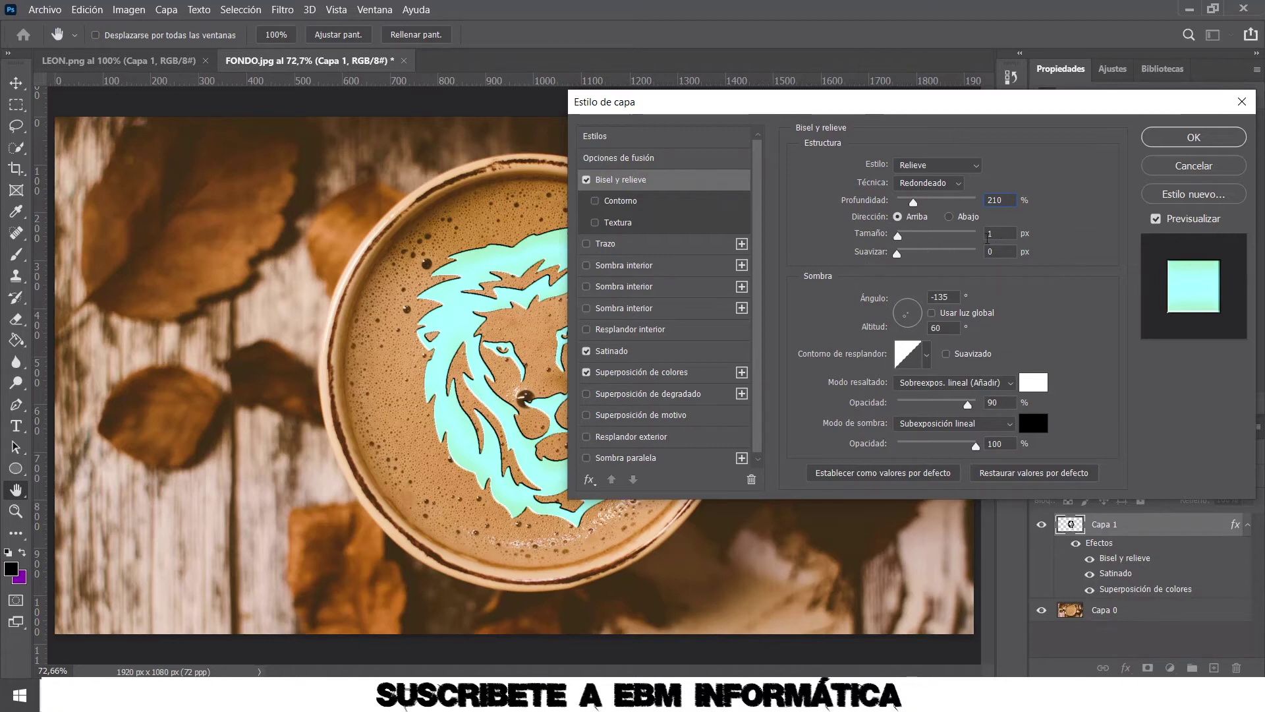
- Set bevel size 30 px, soften 5 px, lighting angle 120° and altitude 50°
{"action": "left_click", "coordinate": [989, 234]}
{"action": "type", "text": "30"}
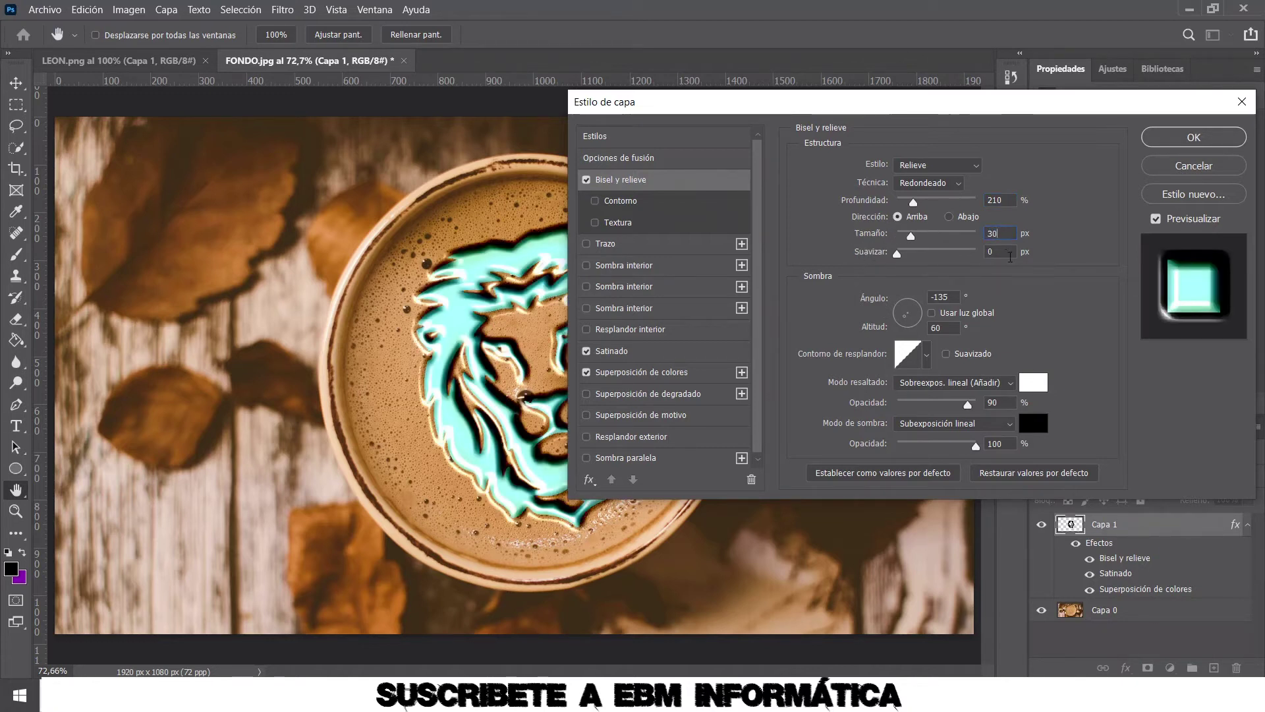
{"action": "left_click", "coordinate": [1010, 256]}
{"action": "type", "text": "5"}
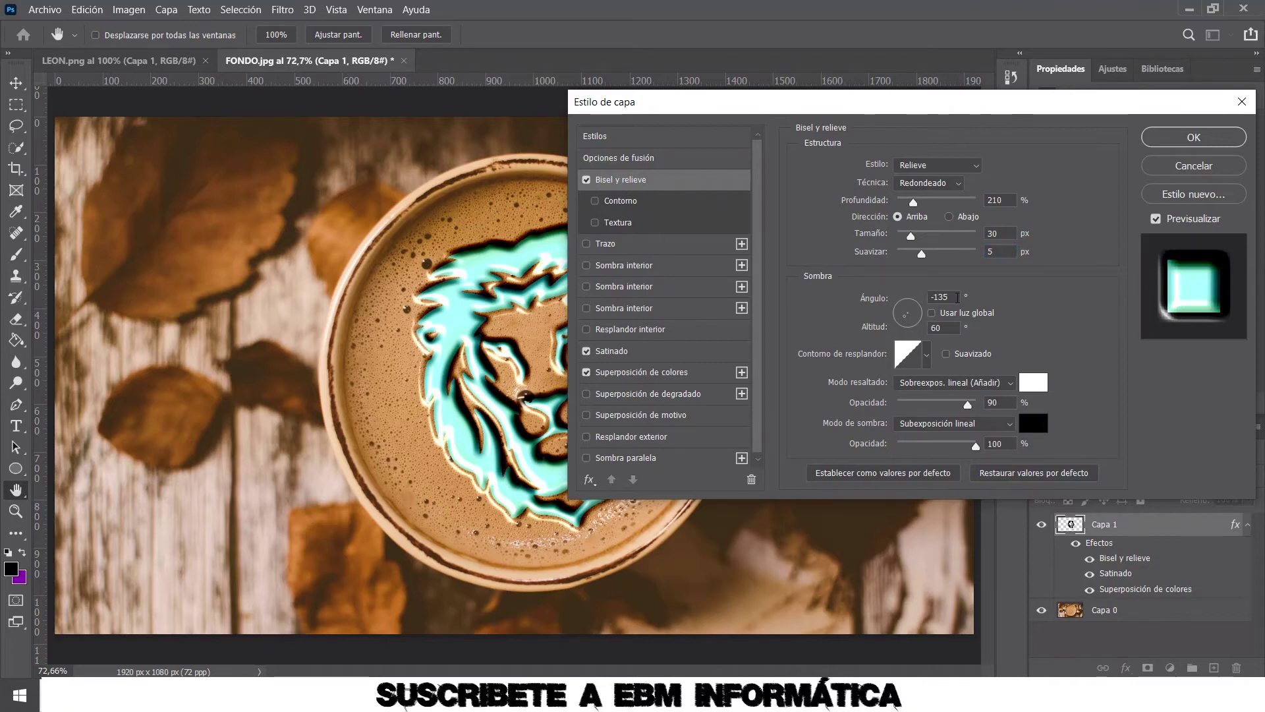
{"action": "left_click_drag", "start_coordinate": [957, 297], "coordinate": [941, 298]}
{"action": "type", "text": "120"}
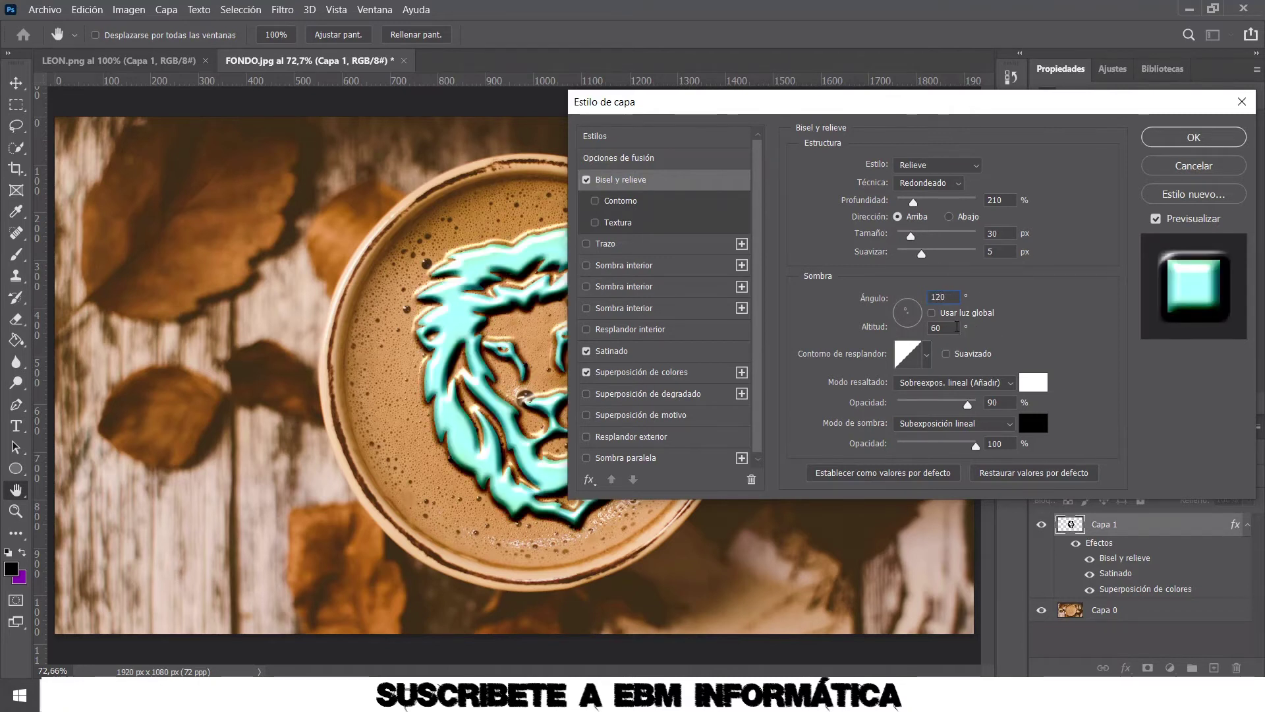
{"action": "left_click_drag", "start_coordinate": [957, 327], "coordinate": [931, 328]}
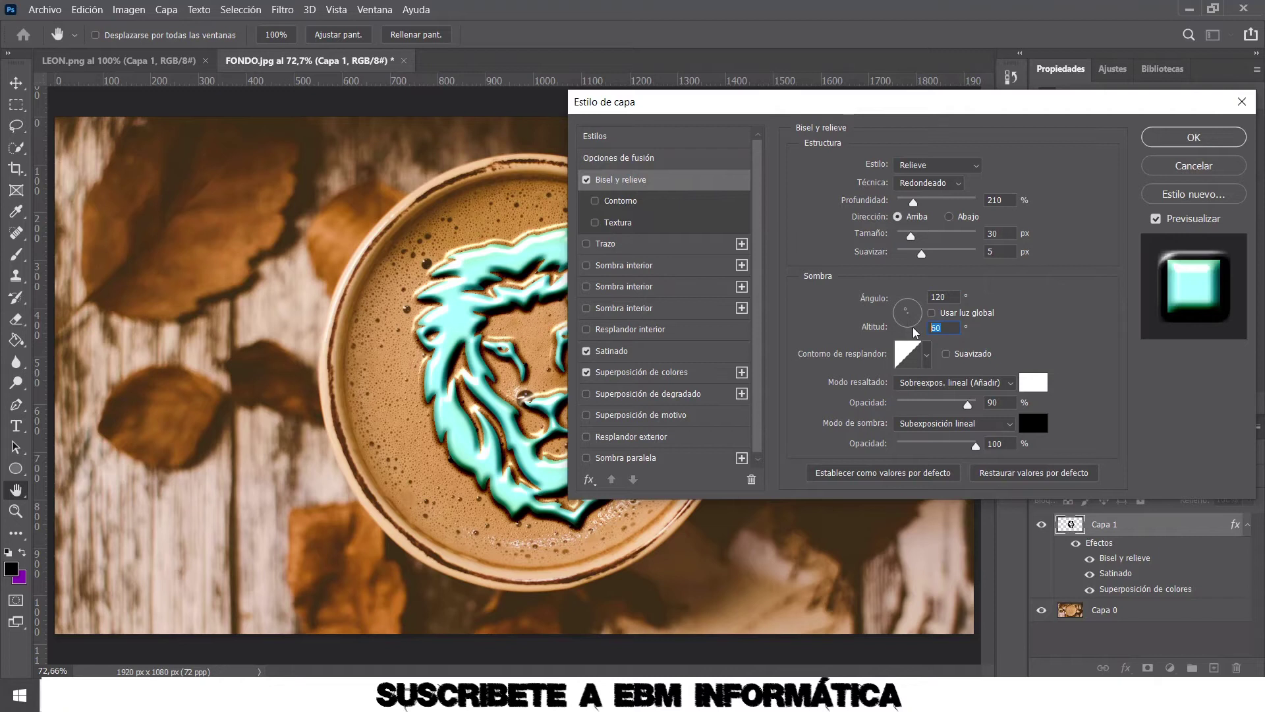
{"action": "type", "text": "50"}
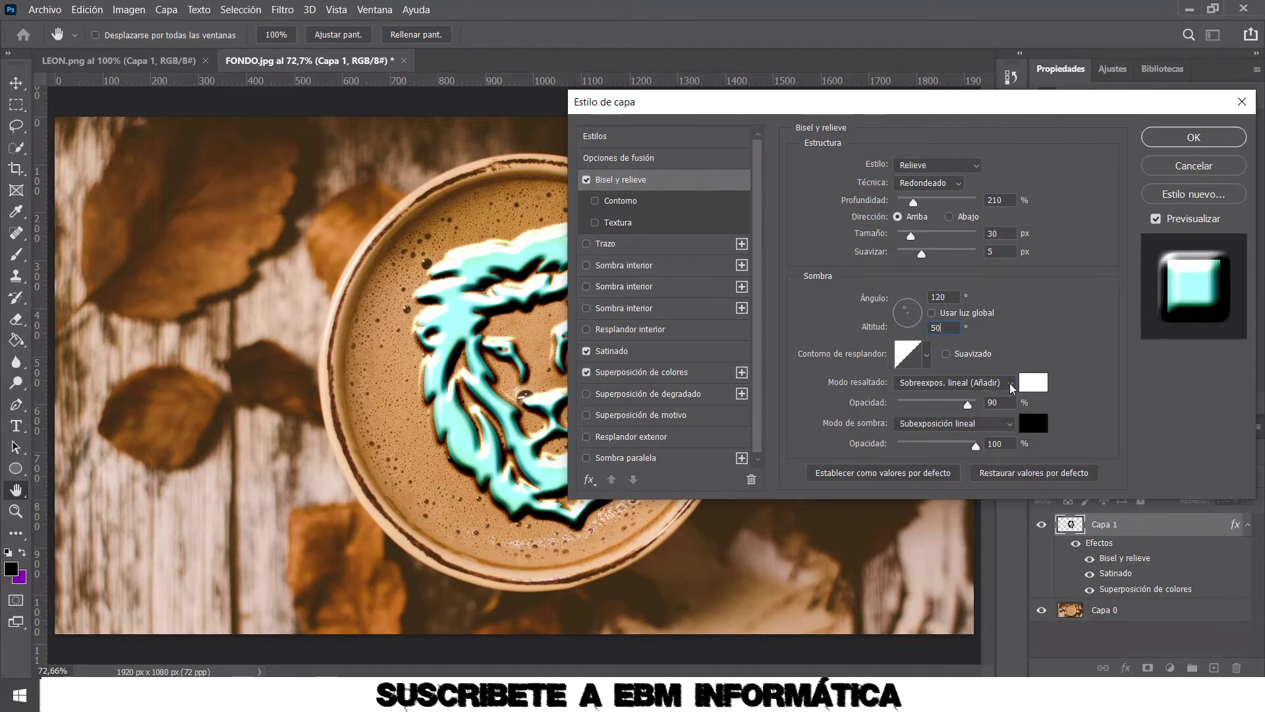
{"action": "left_click", "coordinate": [1013, 389]}
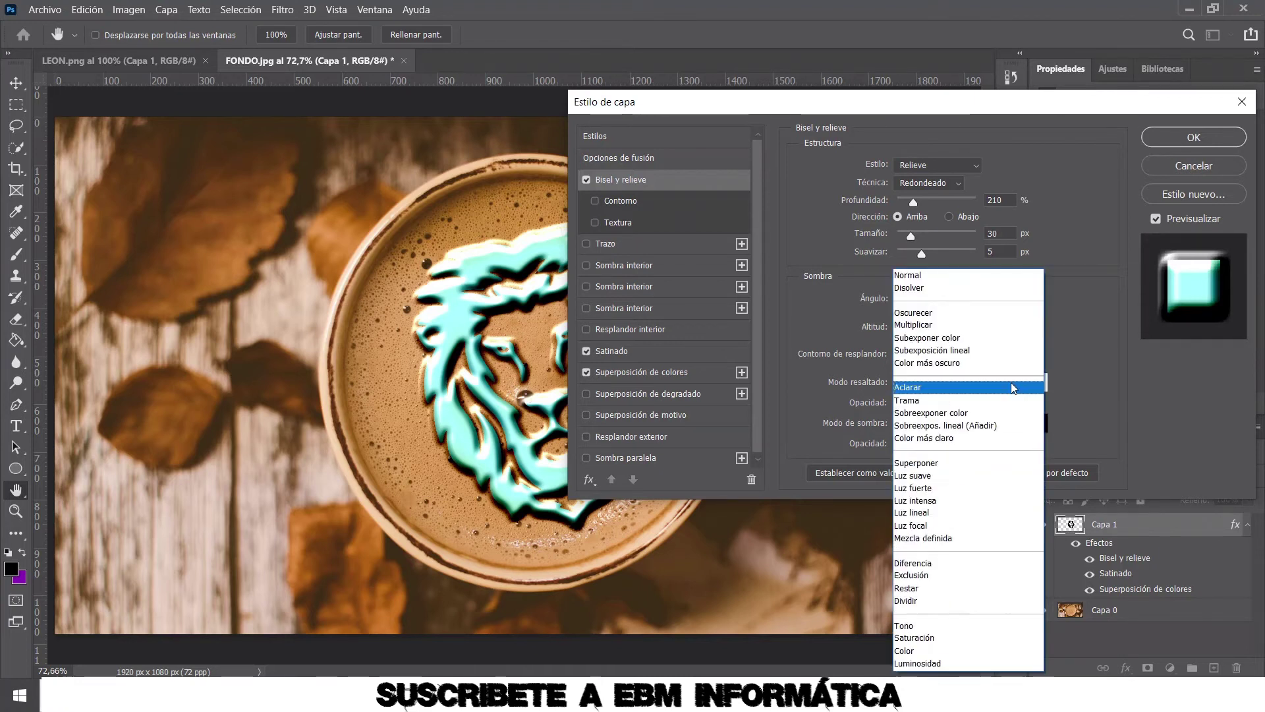
- Keep highlights on Sobreexpos. lineal (Añadir) at 20% opacity and set shadows to Luz fuerte
{"action": "left_click", "coordinate": [1005, 425]}
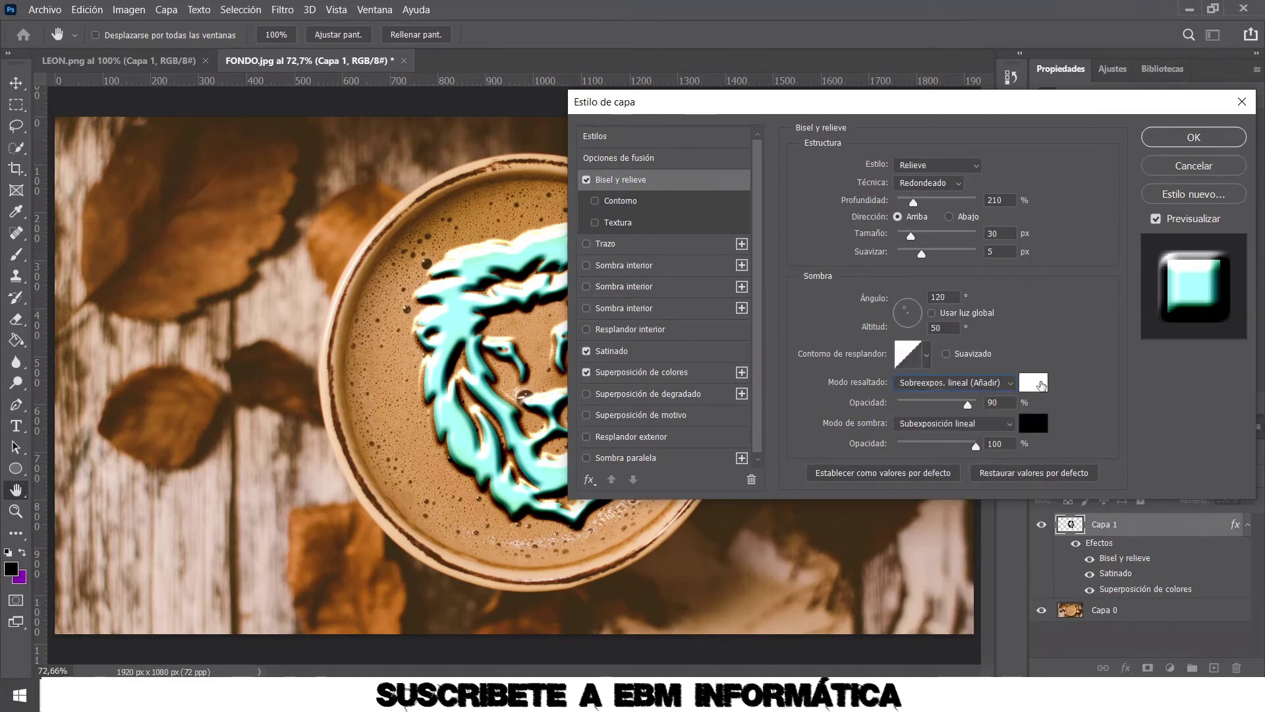
{"action": "left_click", "coordinate": [993, 402]}
{"action": "type", "text": "20"}
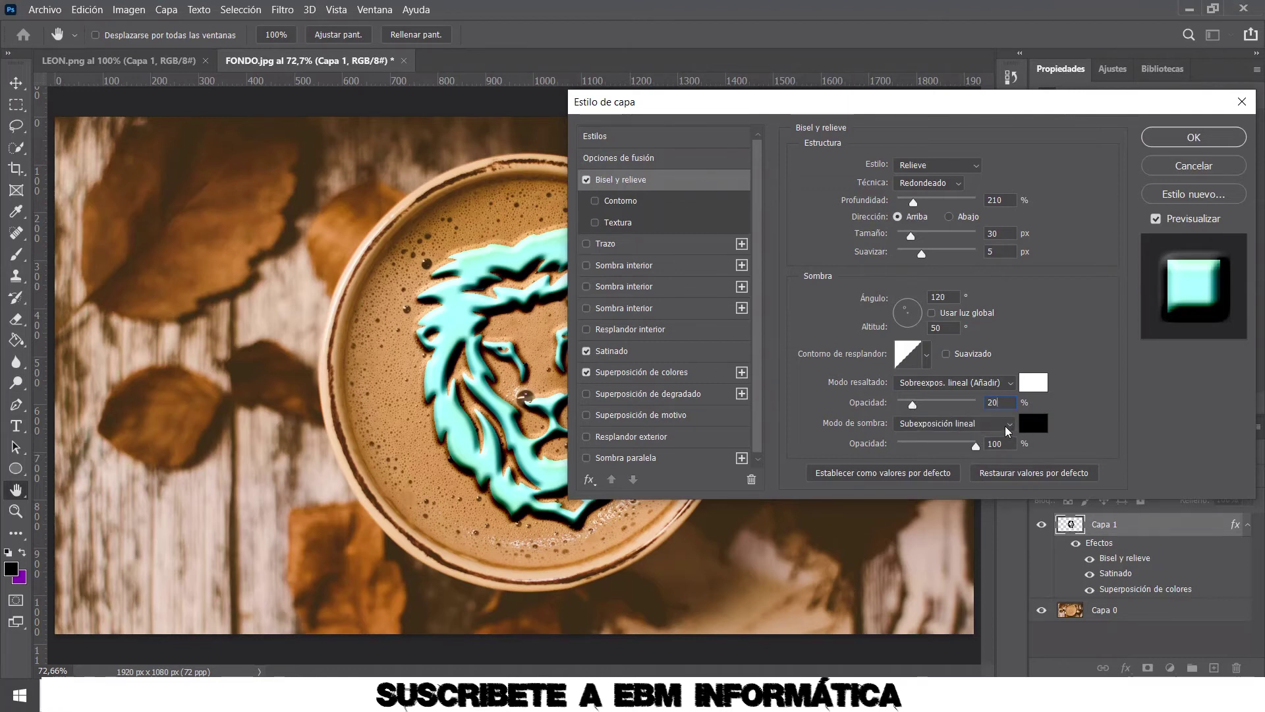
{"action": "left_click", "coordinate": [1008, 426]}
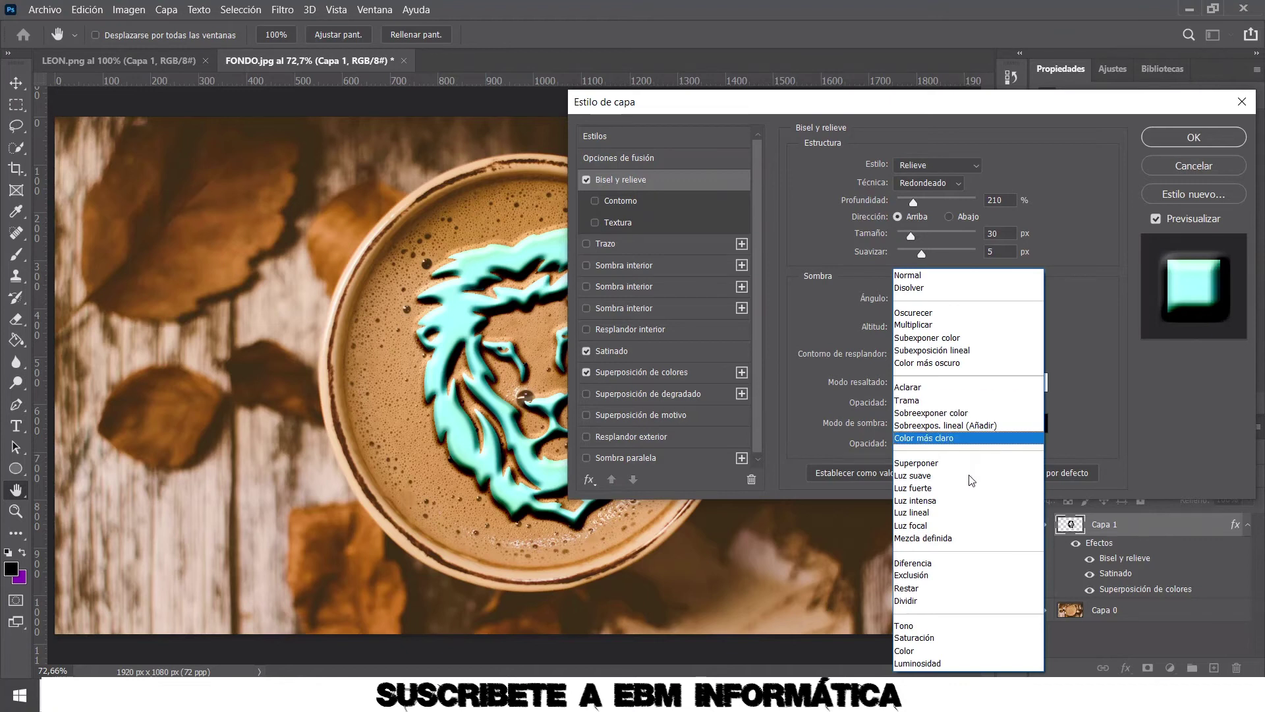
{"action": "left_click", "coordinate": [961, 487]}
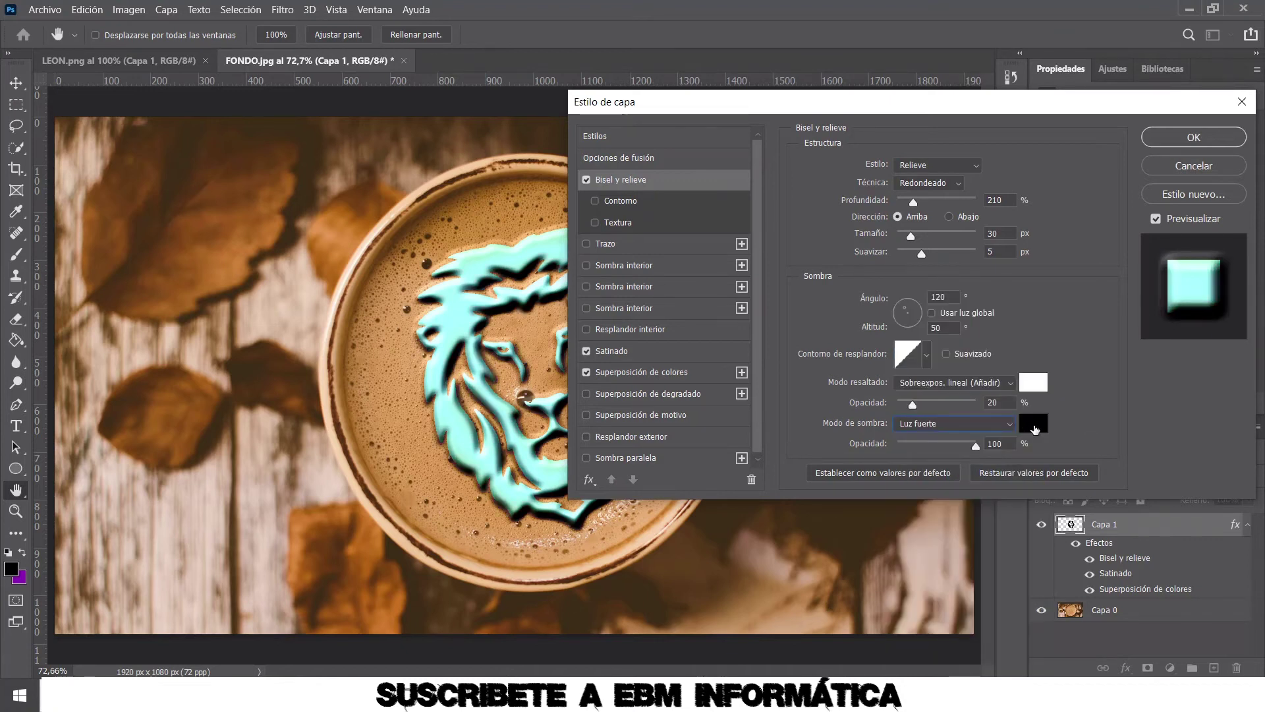
{"action": "left_click", "coordinate": [1032, 425]}
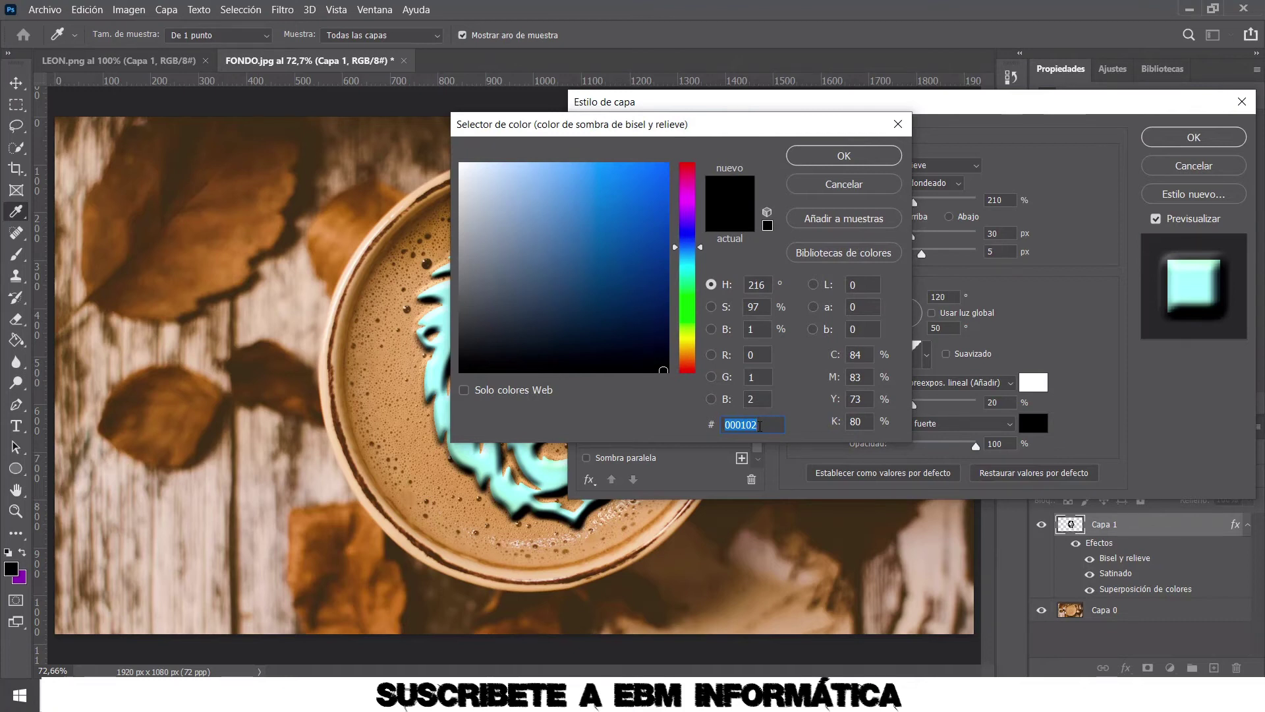
- Set the bevel shadow to dark brown 582C19 at 20% opacity and apply the layer style
{"action": "type", "text": "582"}
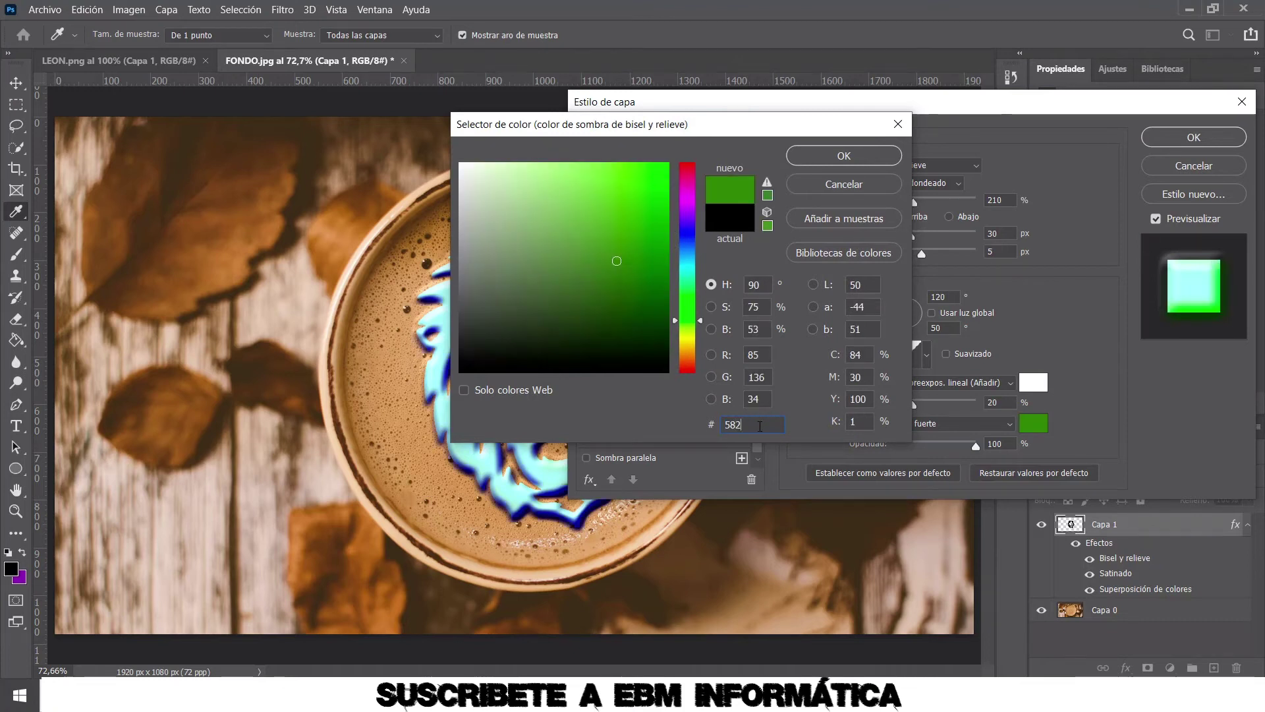
{"action": "type", "text": "C19"}
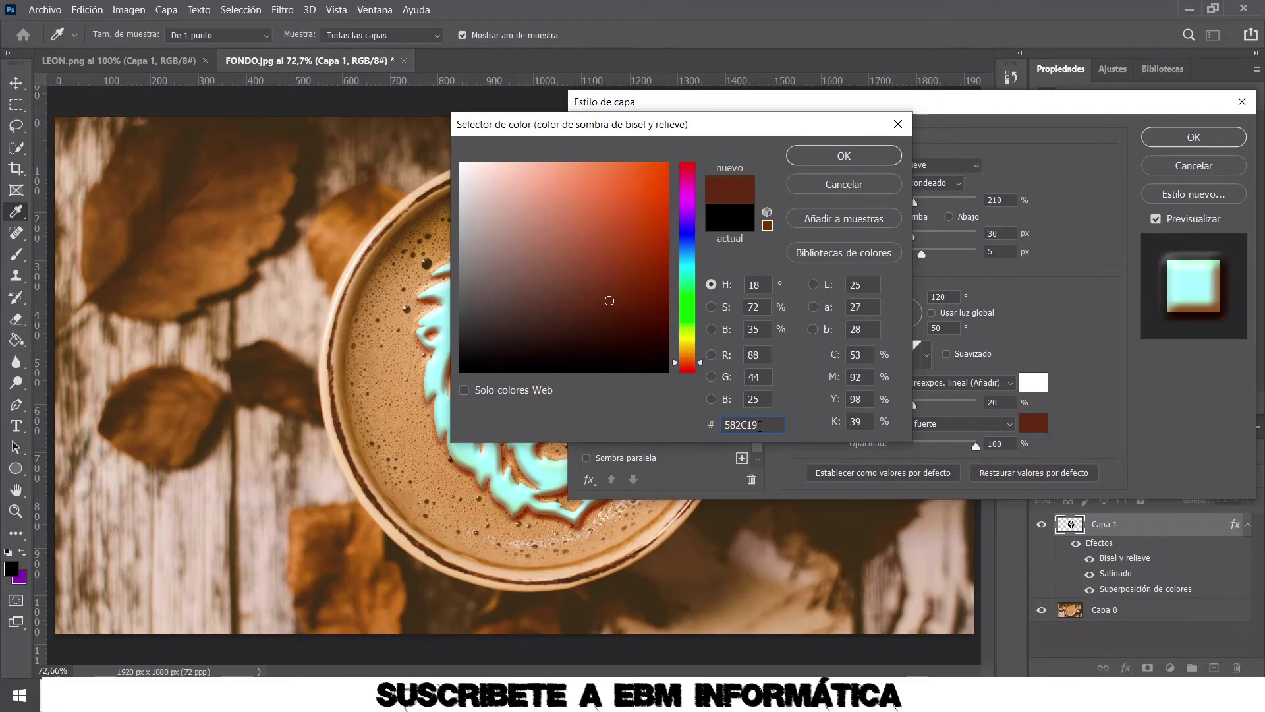
{"action": "left_click", "coordinate": [813, 157]}
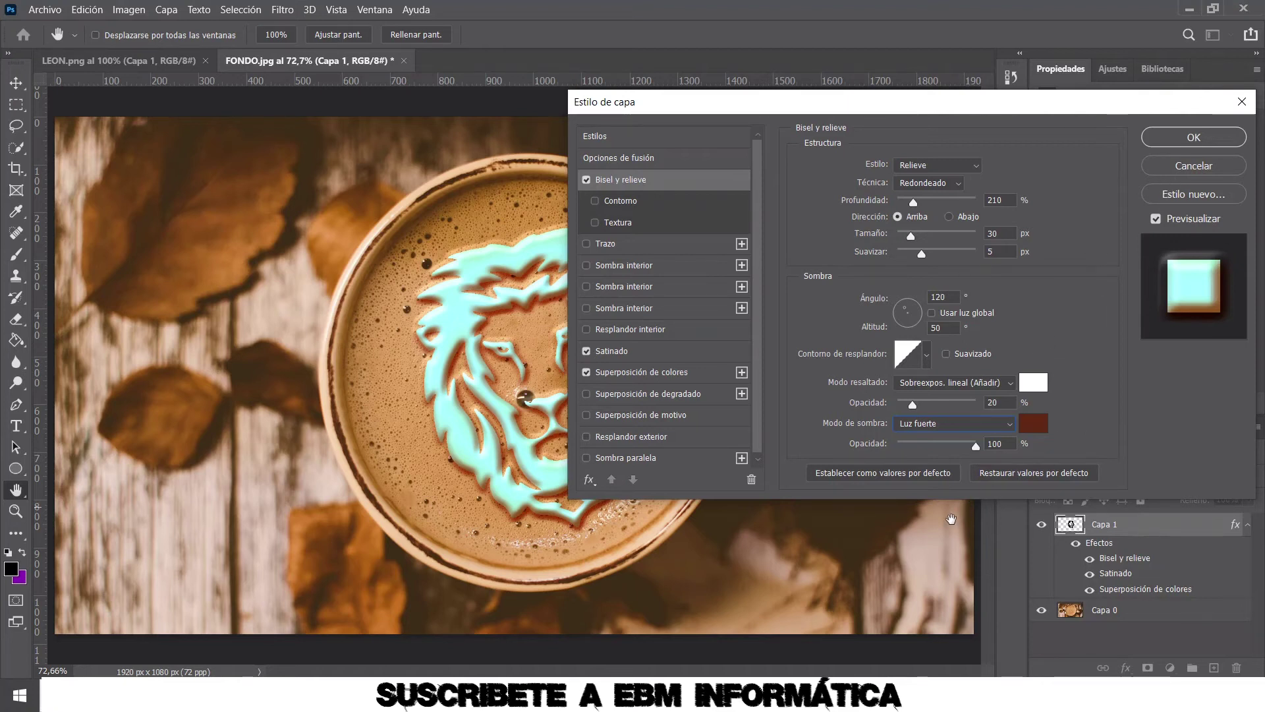
{"action": "double_click", "coordinate": [995, 444]}
{"action": "type", "text": "20"}
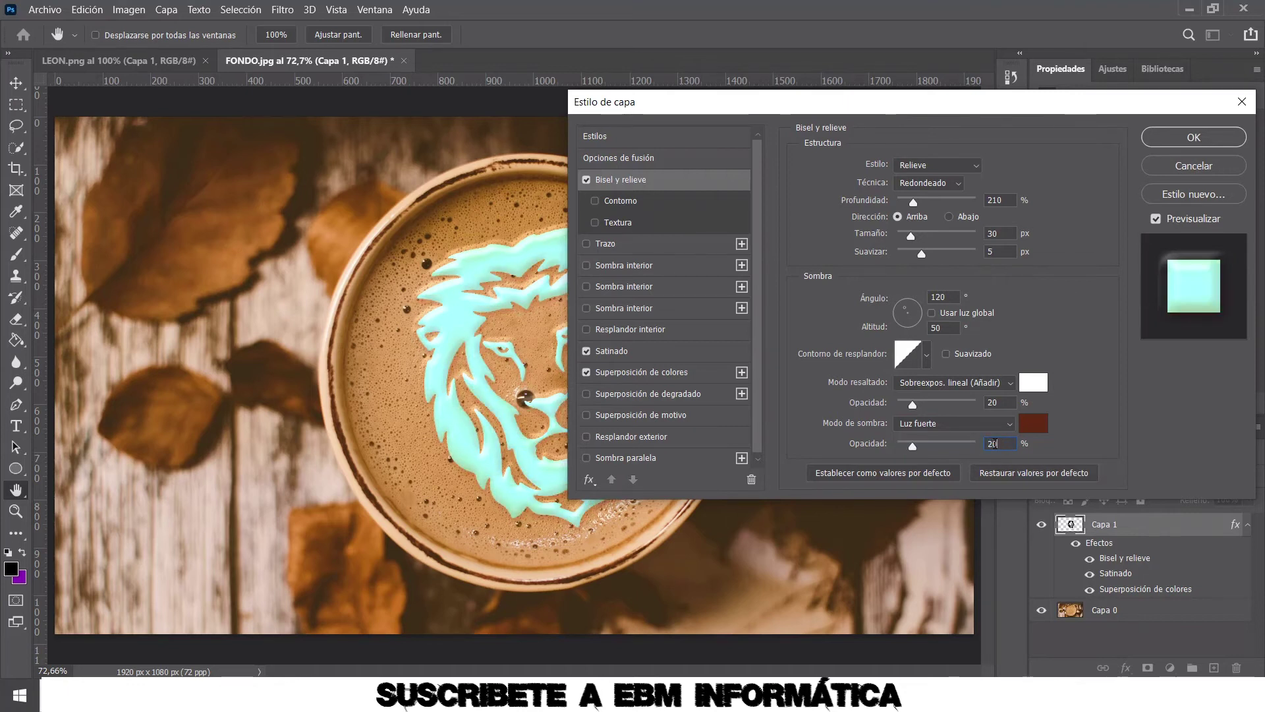
{"action": "key", "text": "BackSpace"}
{"action": "key", "text": "BackSpace"}
{"action": "type", "text": "00"}
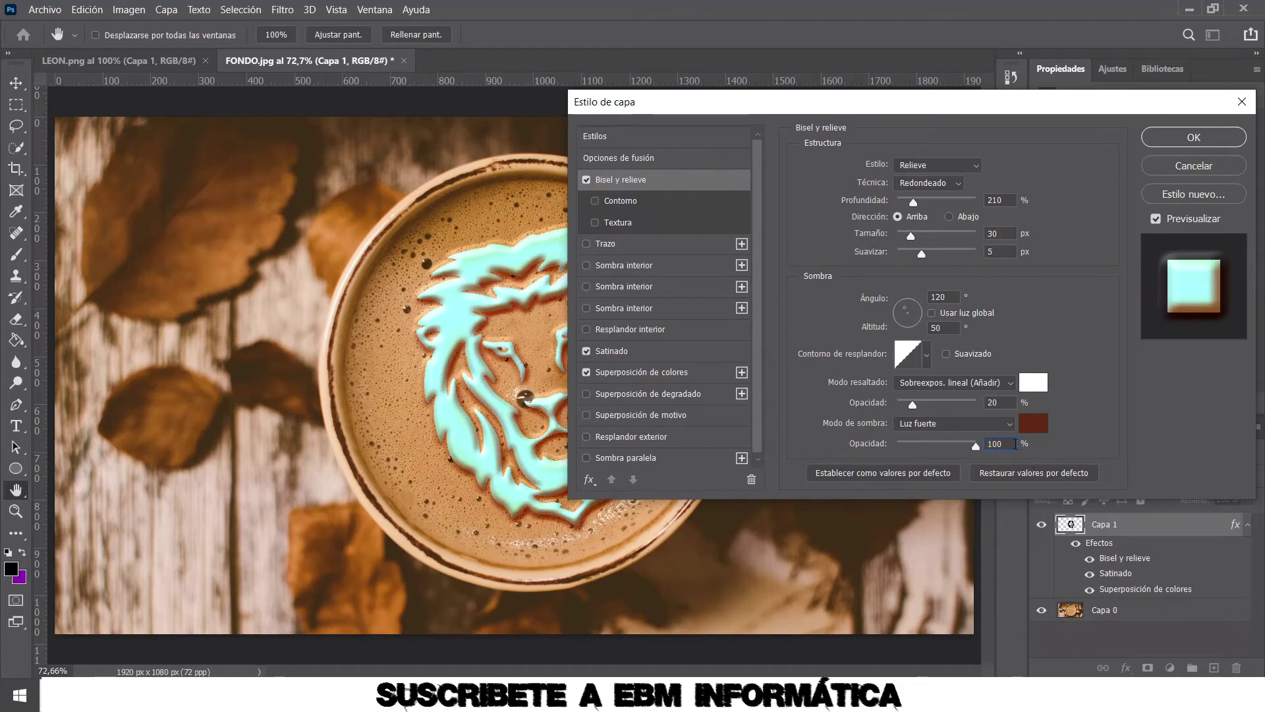
{"action": "key", "text": "BackSpace"}
{"action": "key", "text": "BackSpace"}
{"action": "key", "text": "BackSpace"}
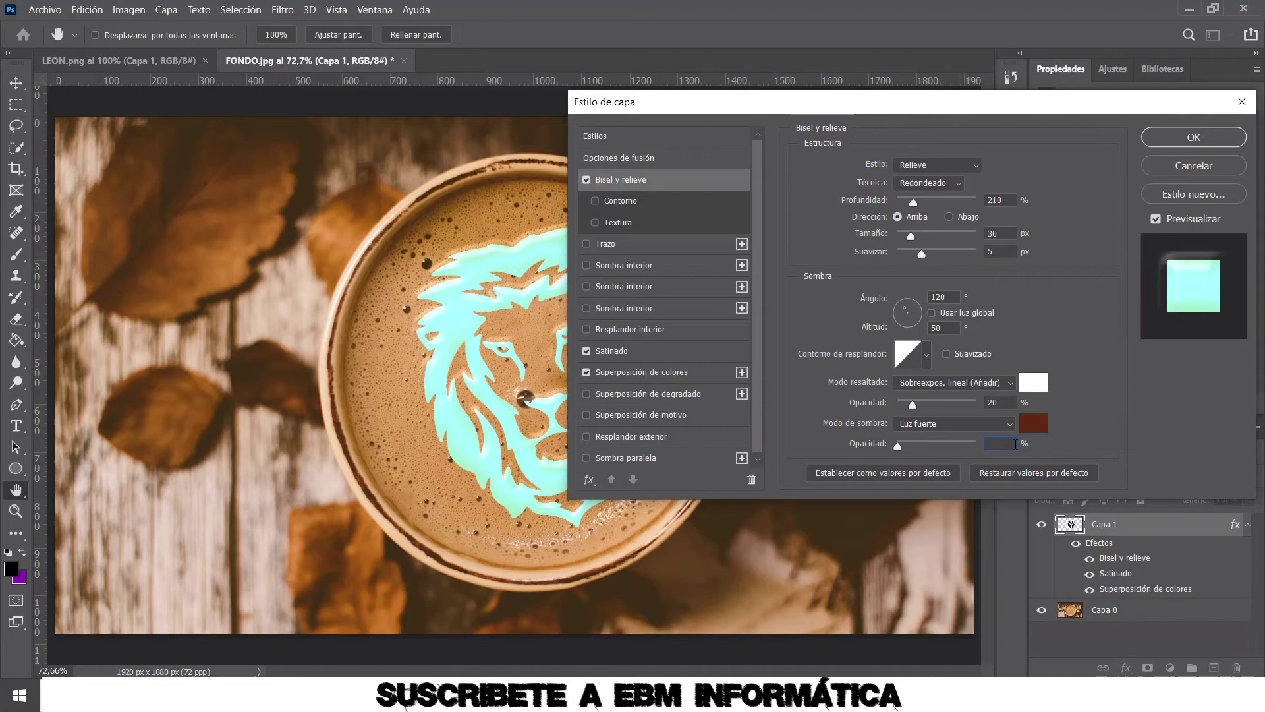
{"action": "type", "text": "20"}
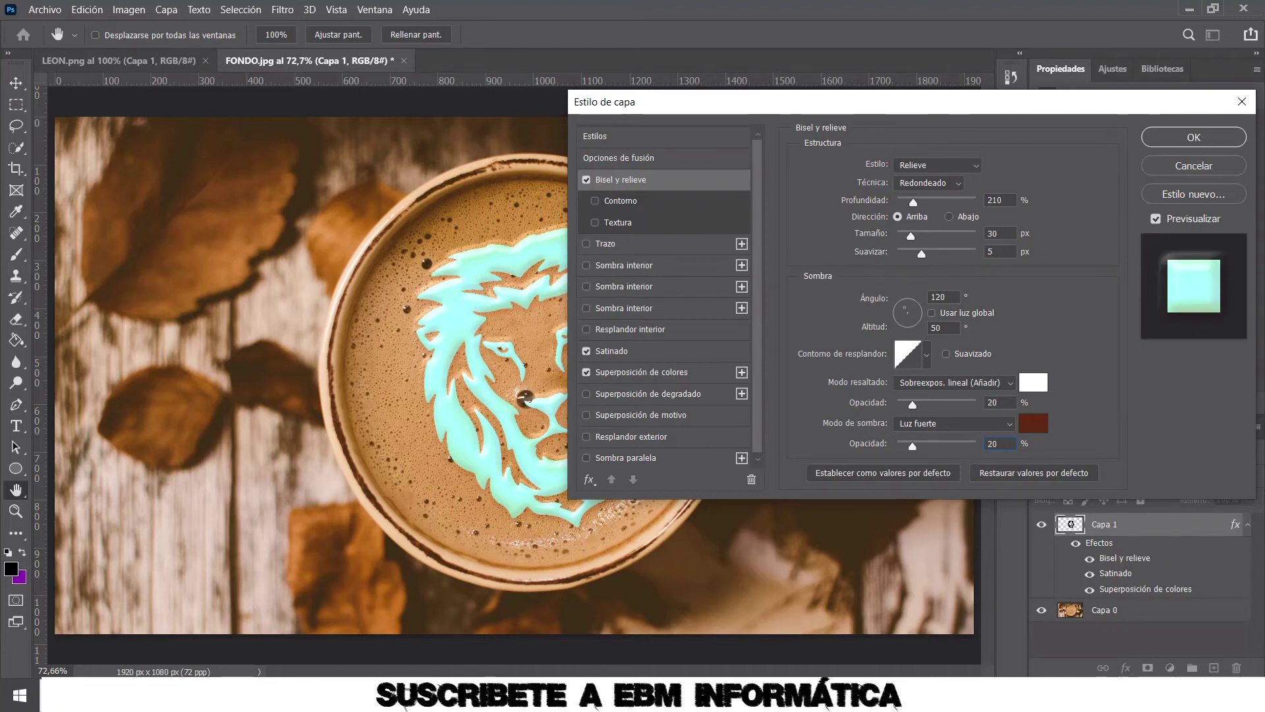
{"action": "left_click", "coordinate": [1181, 143]}
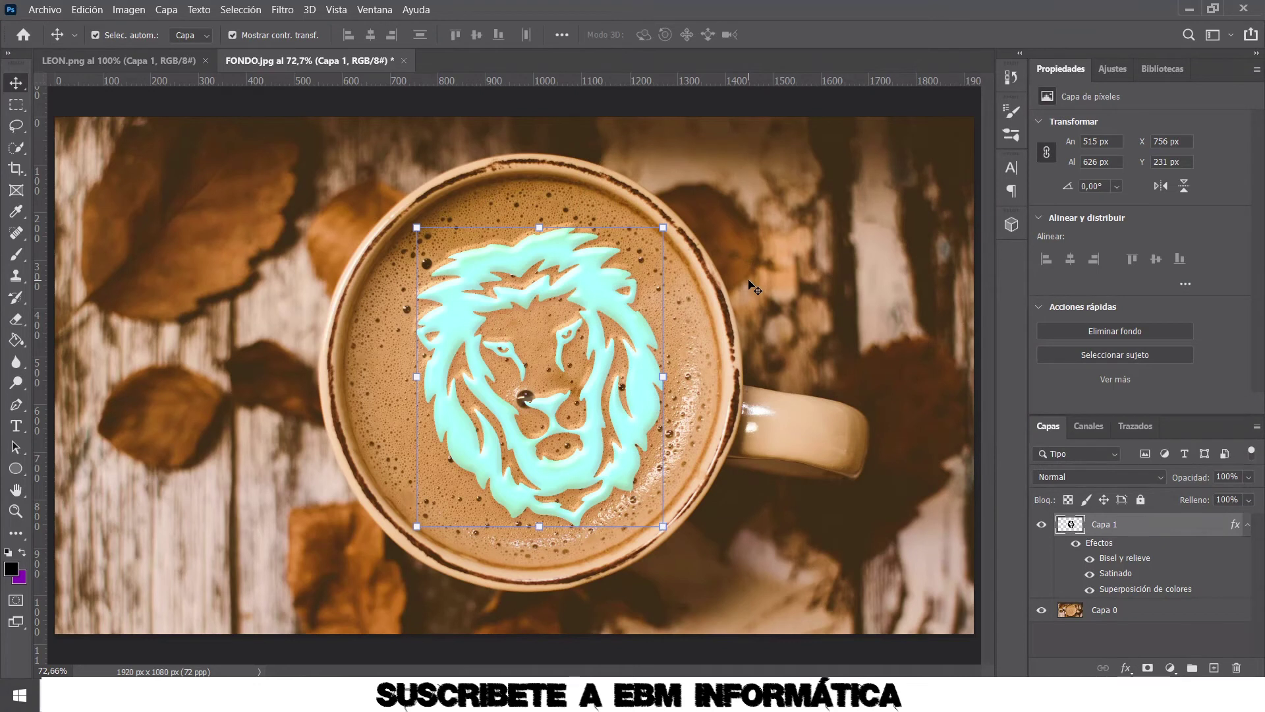
- Apply a Zigzag distortion to the lion with amount 21, 6 ridges and Fuera del centro style
{"action": "left_click", "coordinate": [282, 9]}
{"action": "mouse_move", "coordinate": [308, 221]}
{"action": "left_click", "coordinate": [580, 343]}
{"action": "mouse_move", "coordinate": [644, 114]}
{"action": "left_mouse_down"}
{"action": "mouse_move", "coordinate": [829, 117]}
{"action": "mouse_move", "coordinate": [894, 105]}
{"action": "left_mouse_up"}
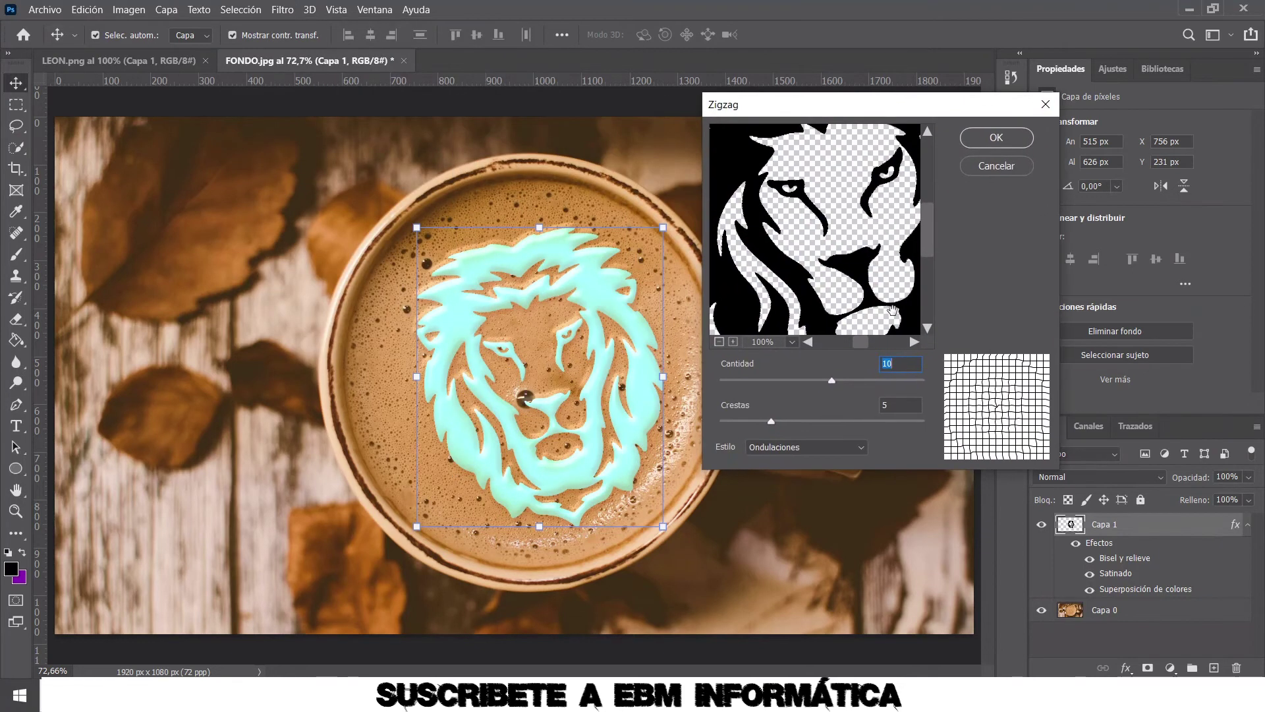
{"action": "left_click", "coordinate": [720, 342]}
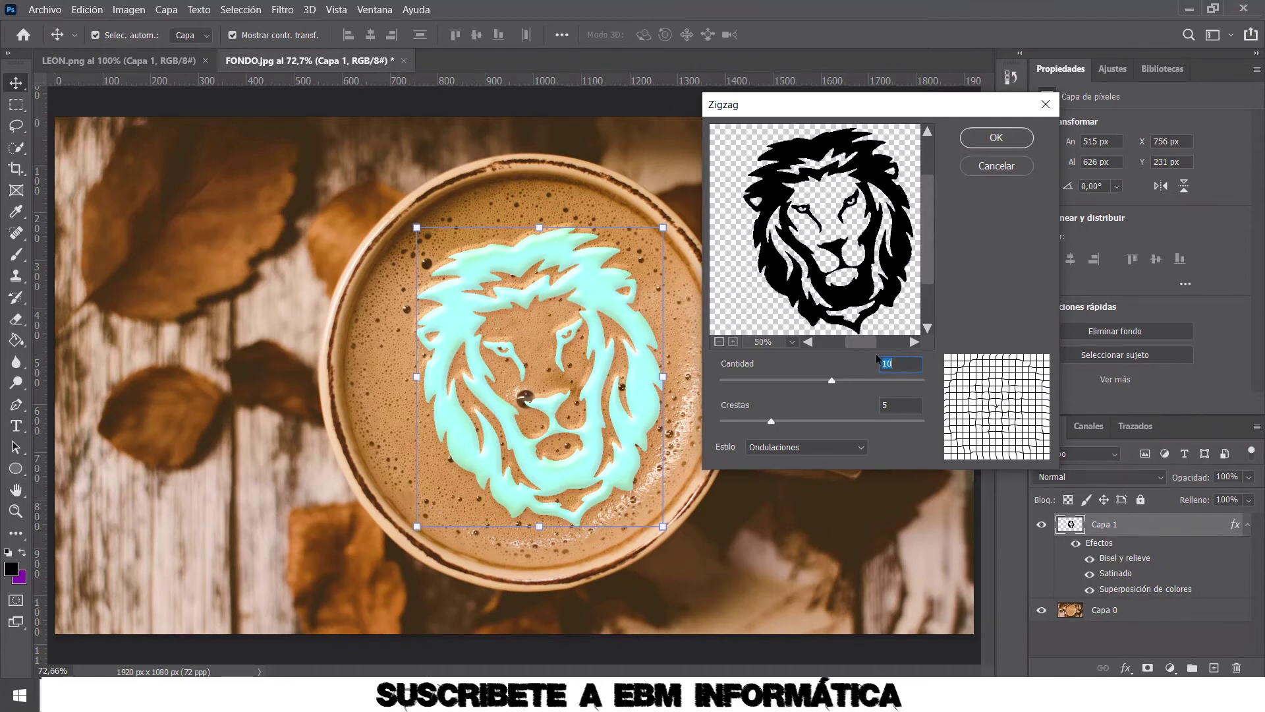
{"action": "type", "text": "21"}
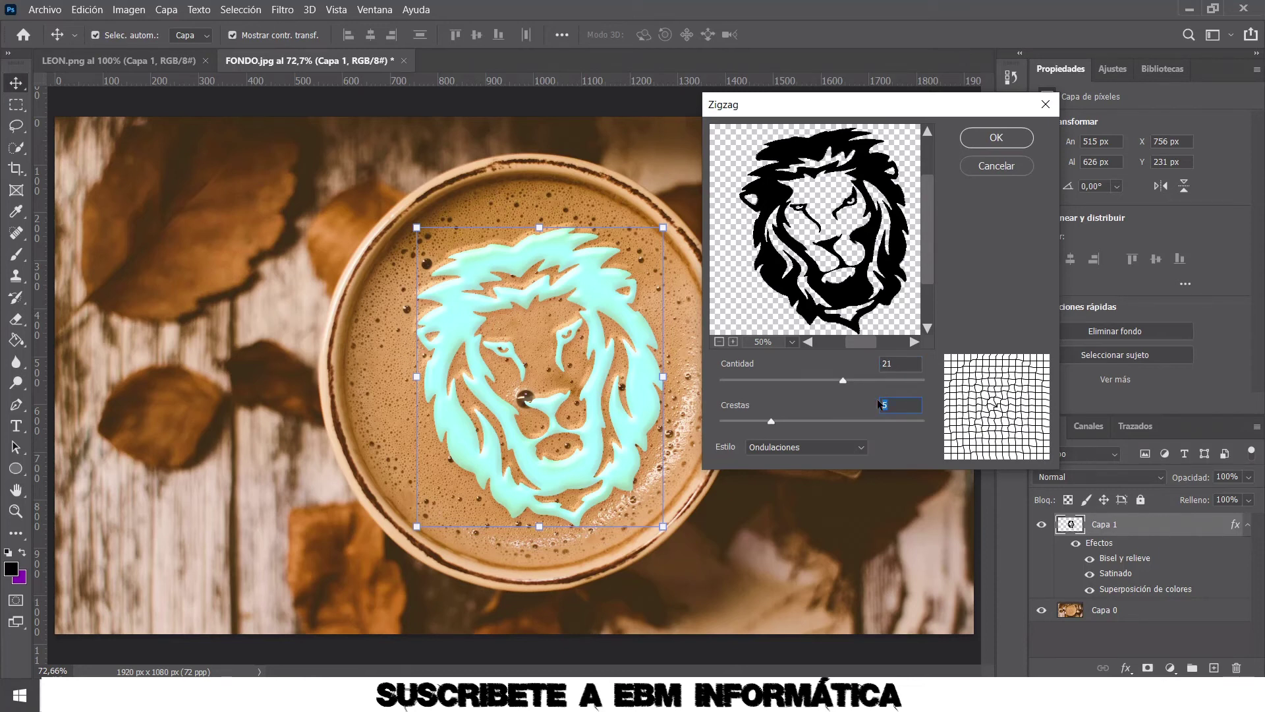
{"action": "type", "text": "6"}
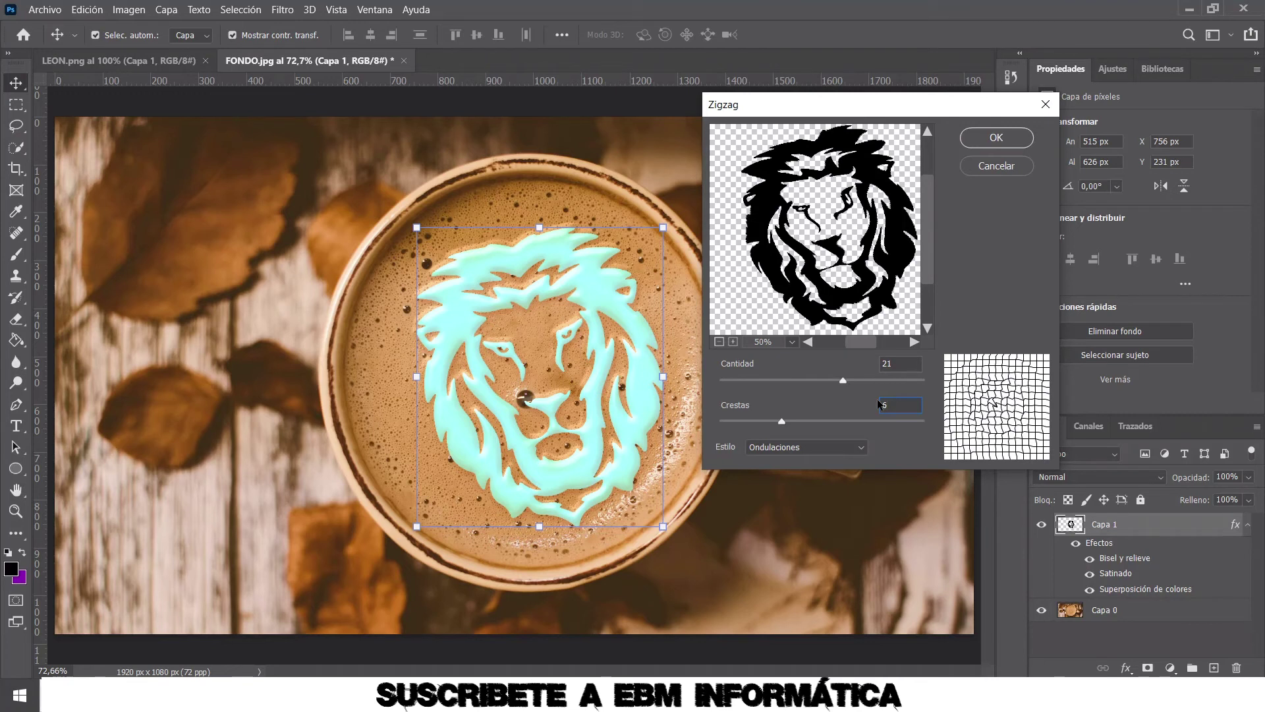
{"action": "left_click", "coordinate": [857, 447]}
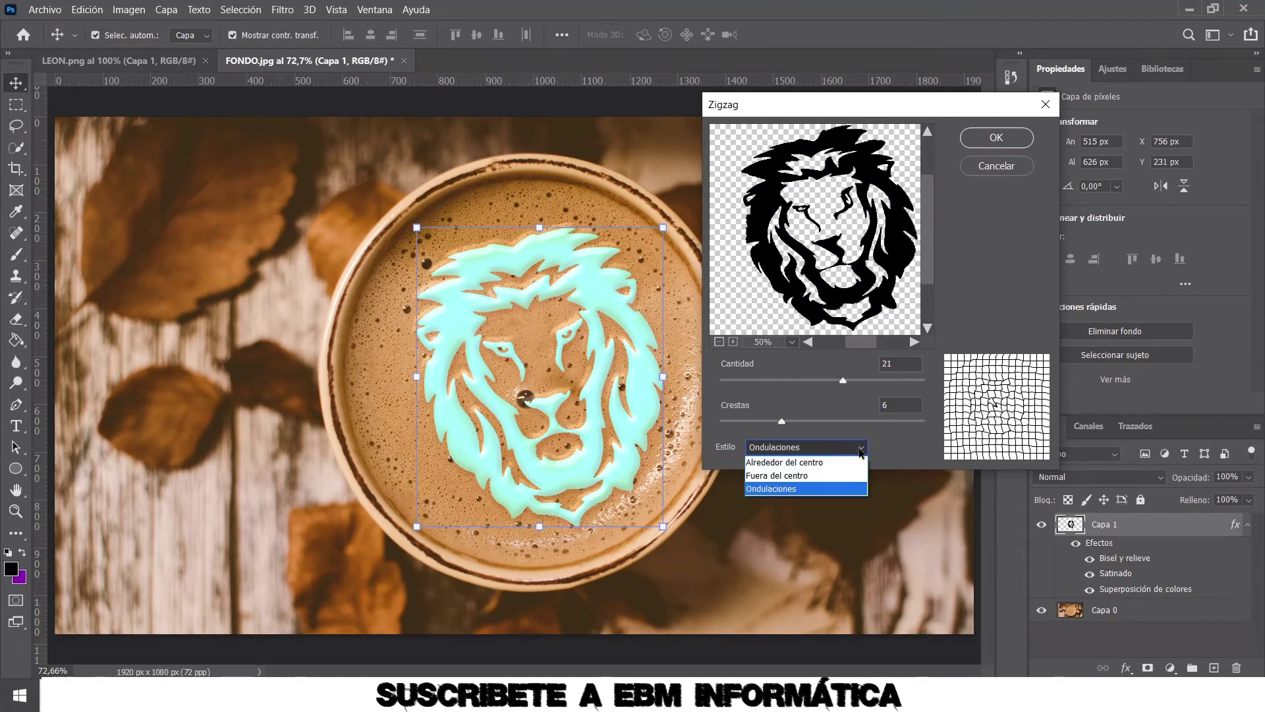
{"action": "left_click", "coordinate": [835, 471]}
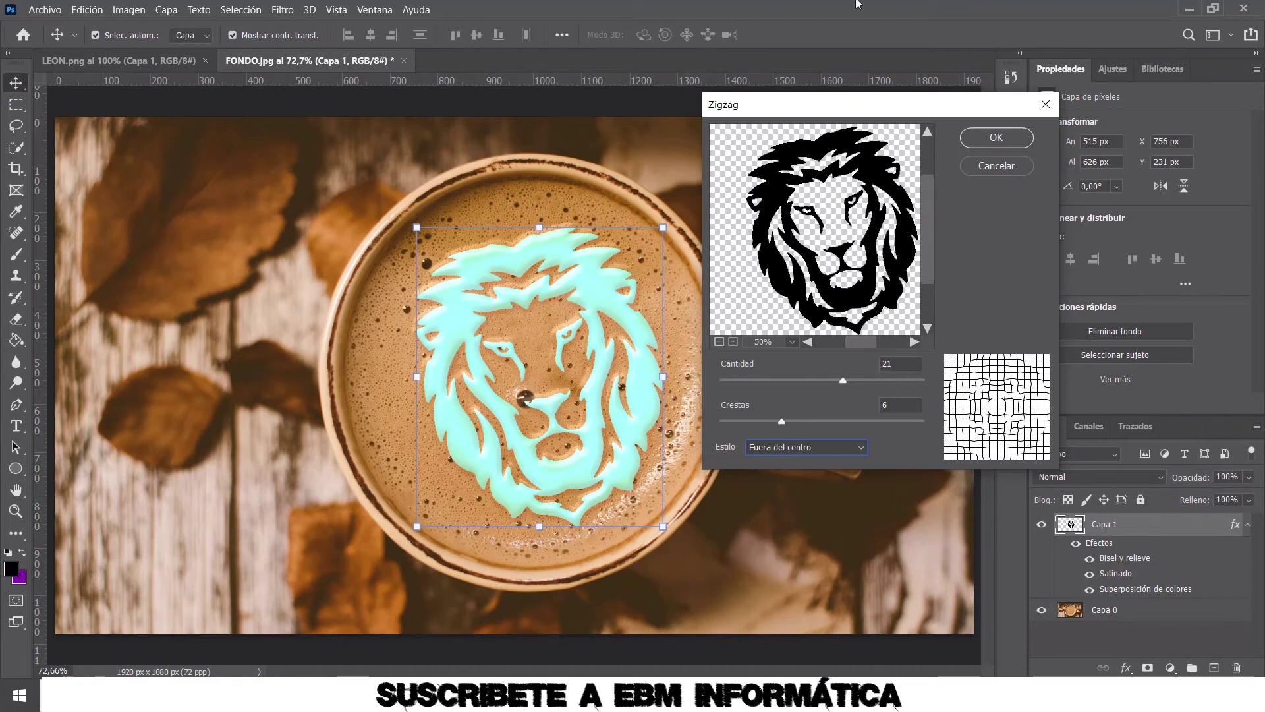
{"action": "left_click", "coordinate": [1014, 142]}
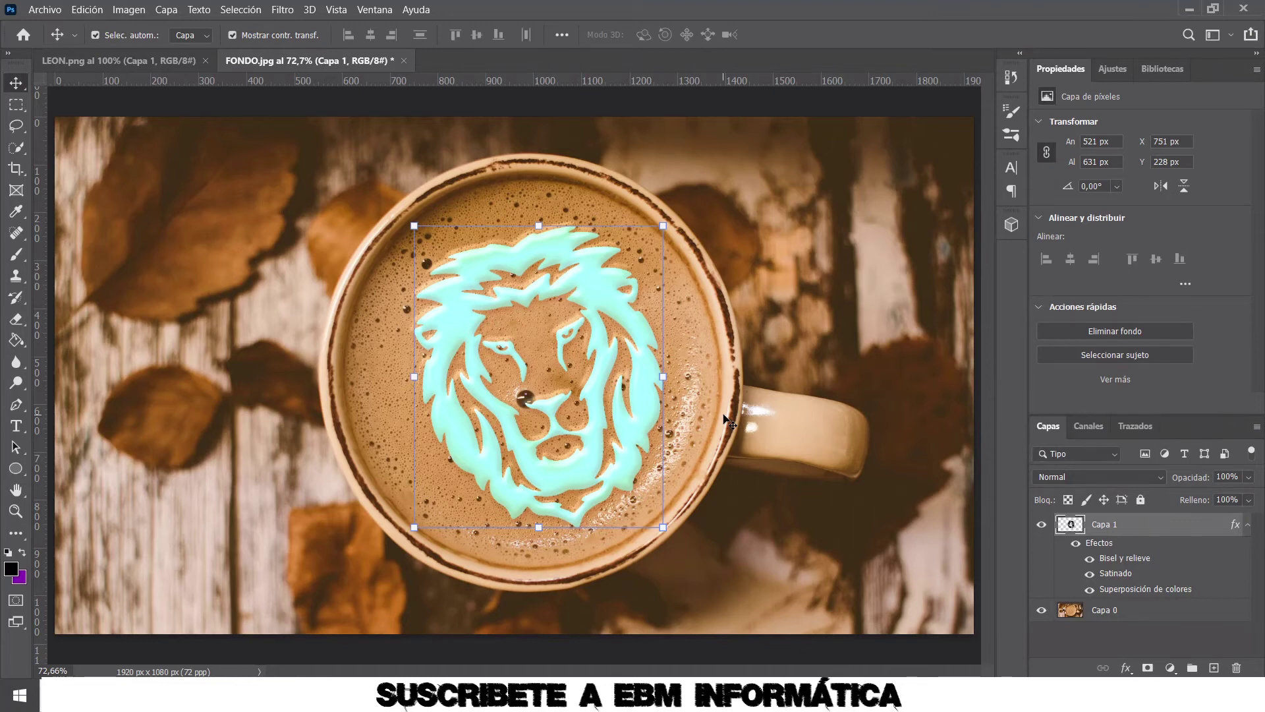
{"action": "left_click", "coordinate": [289, 12]}
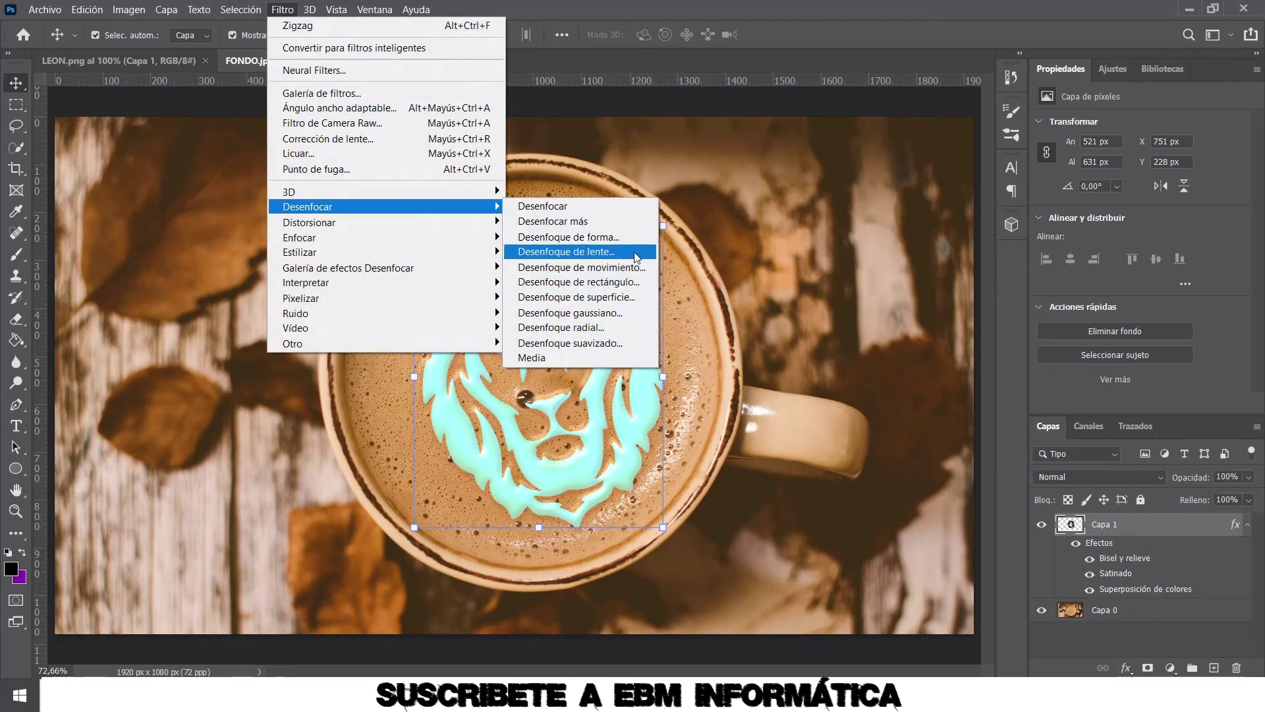
- Blur the lion with a 1-pixel Gaussian blur and stamp all visible layers into a new top layer
{"action": "left_click", "coordinate": [622, 312]}
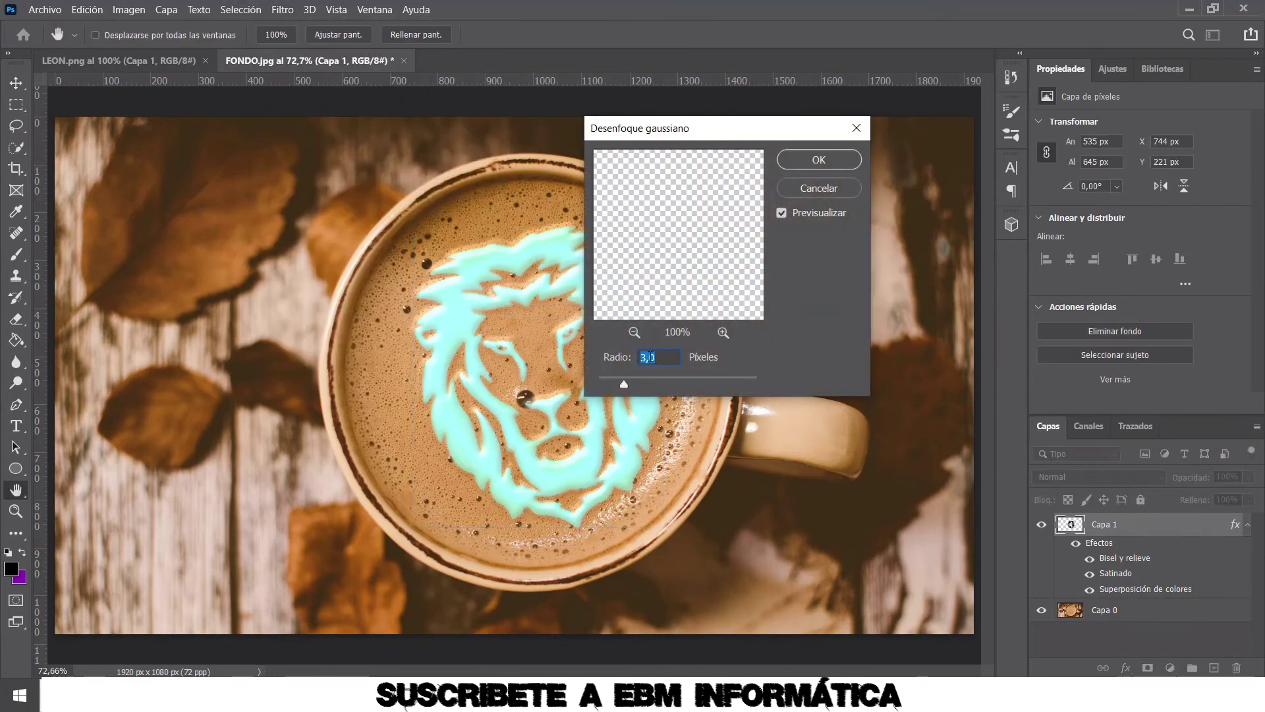
{"action": "type", "text": "1"}
{"action": "left_click", "coordinate": [831, 157]}
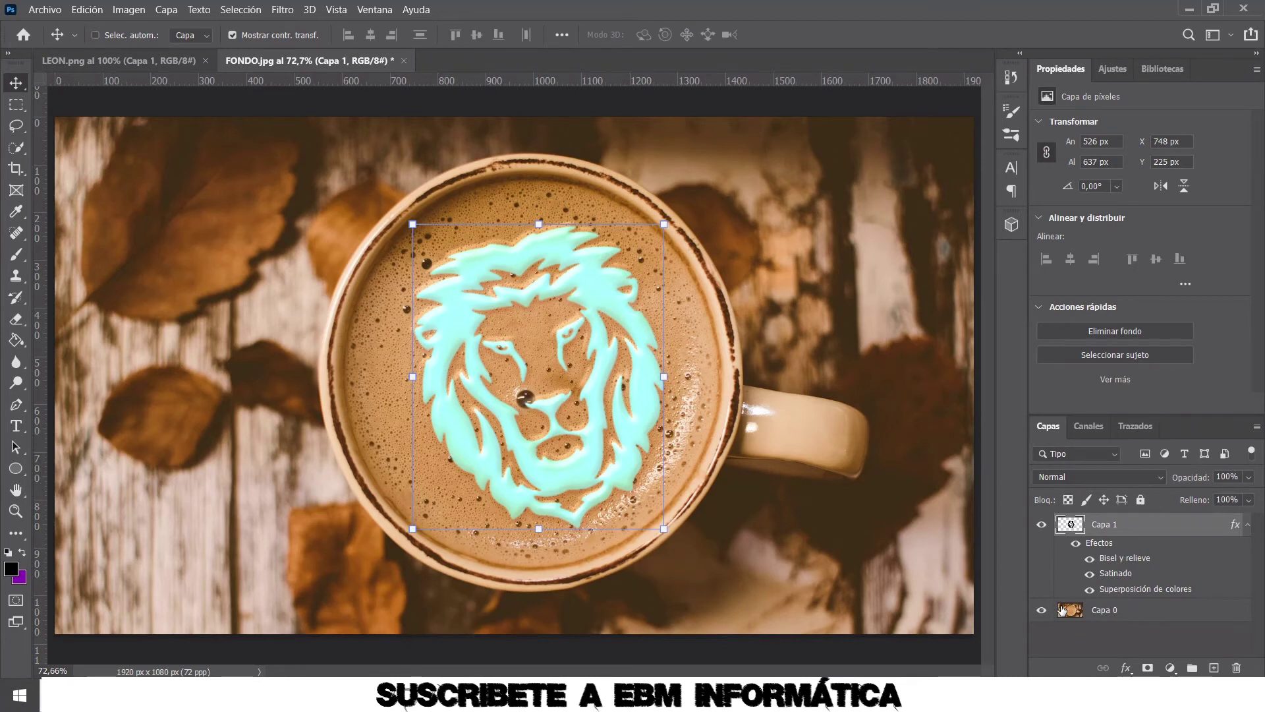
{"action": "key", "text": "ctrl+alt+shift+e"}
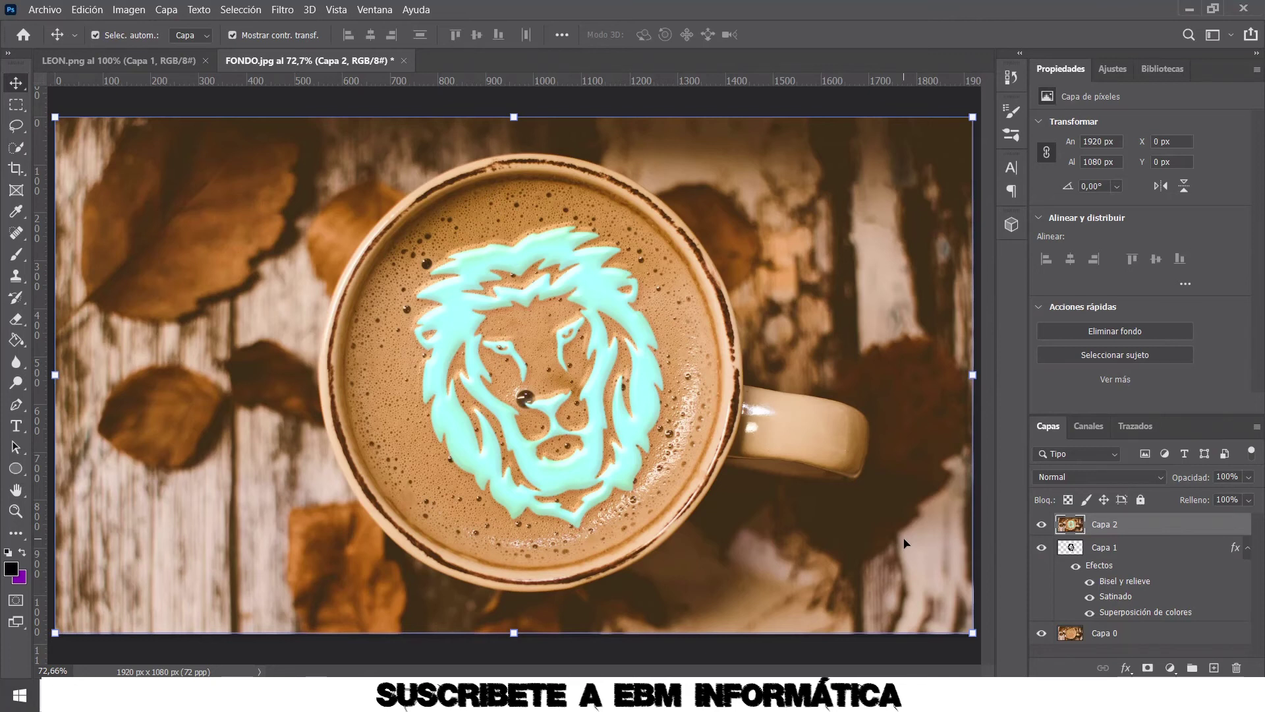
{"action": "left_click", "coordinate": [24, 109]}
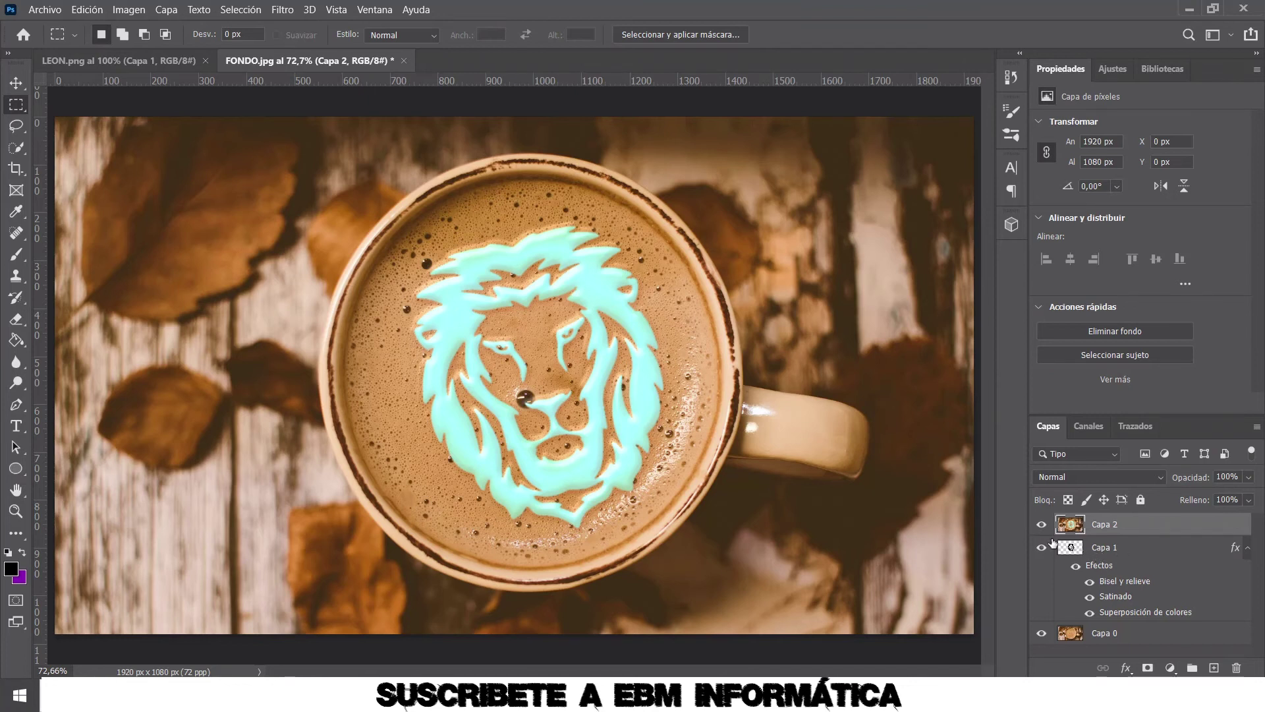
{"action": "left_click", "coordinate": [1043, 525]}
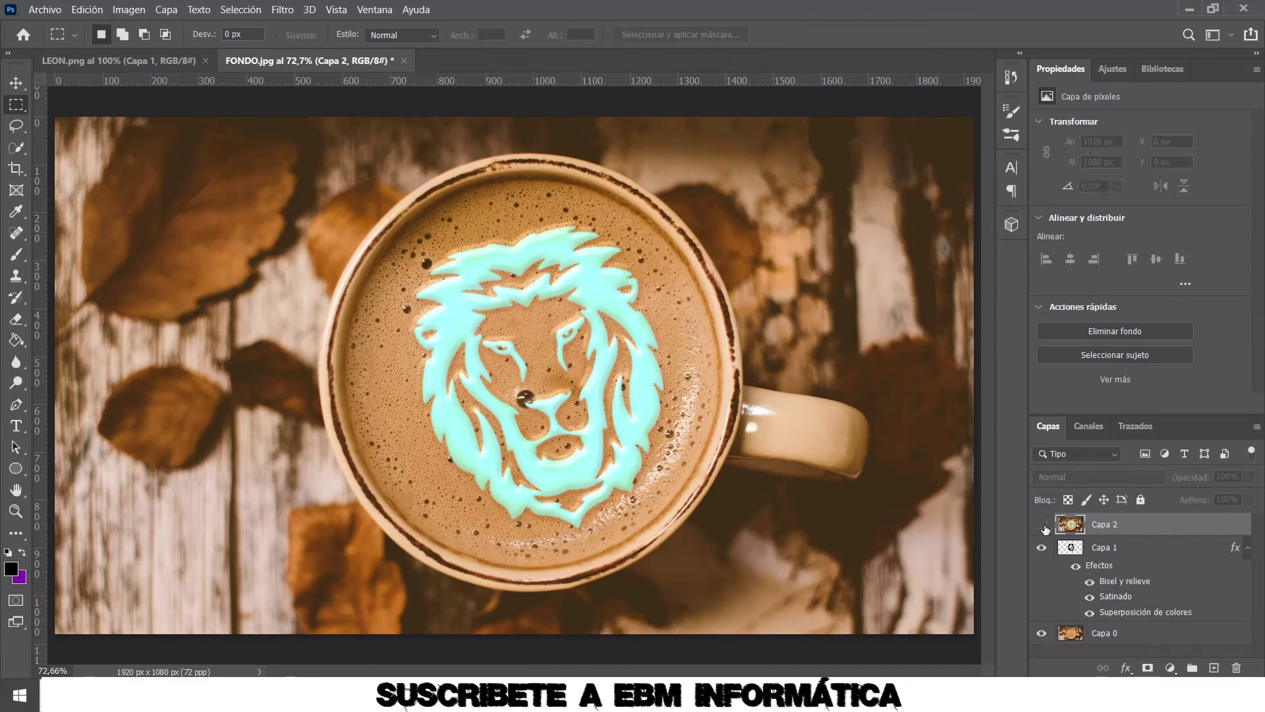
{"action": "left_click", "coordinate": [1100, 549]}
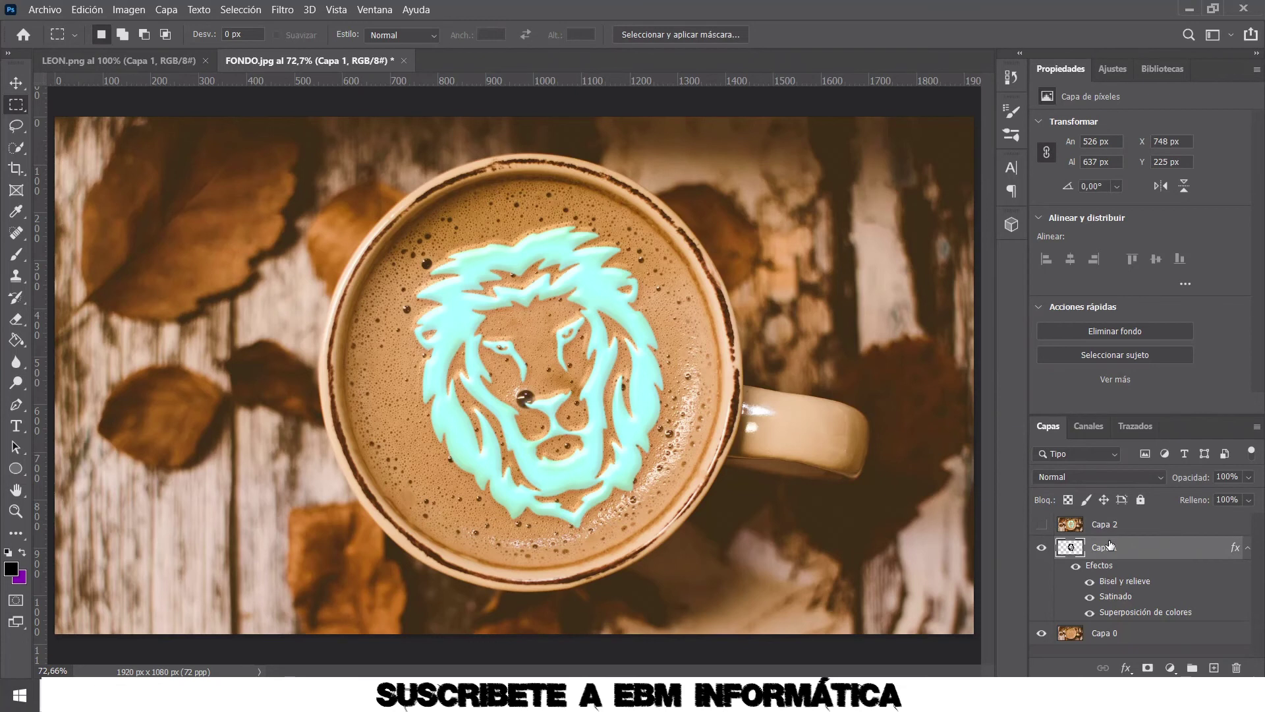
{"action": "key", "text": "v"}
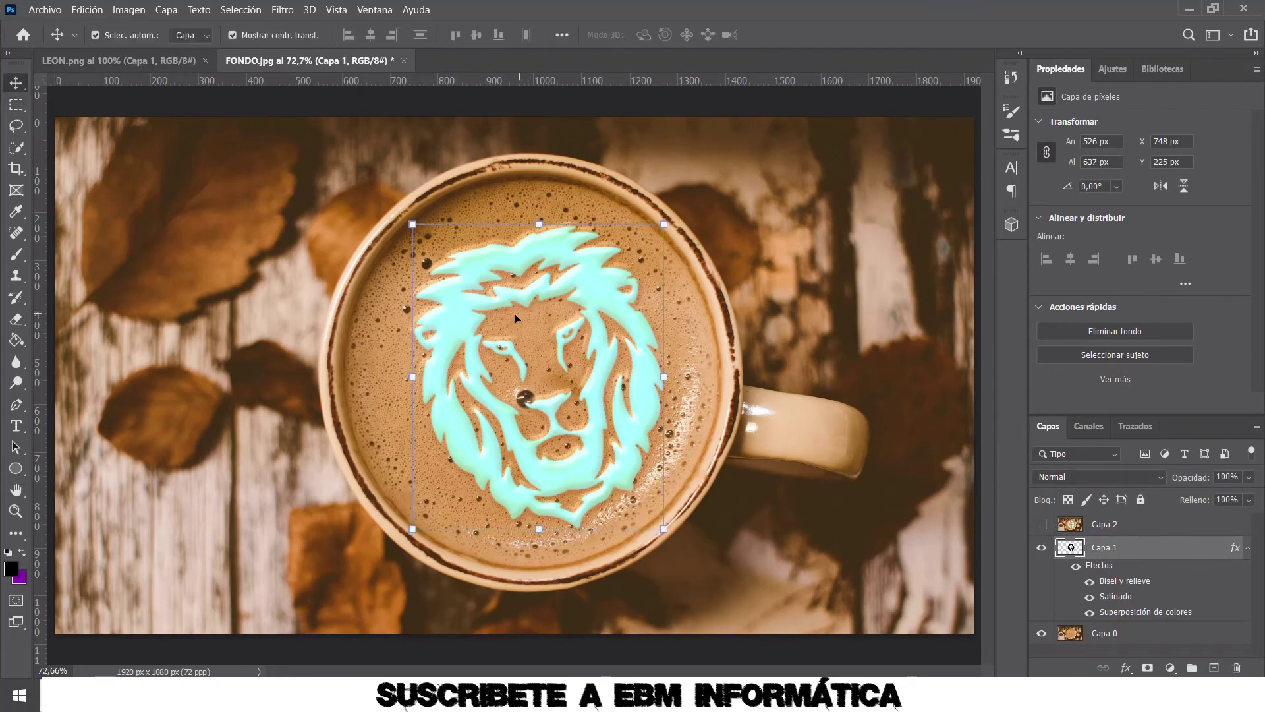
{"action": "left_click", "coordinate": [1042, 524]}
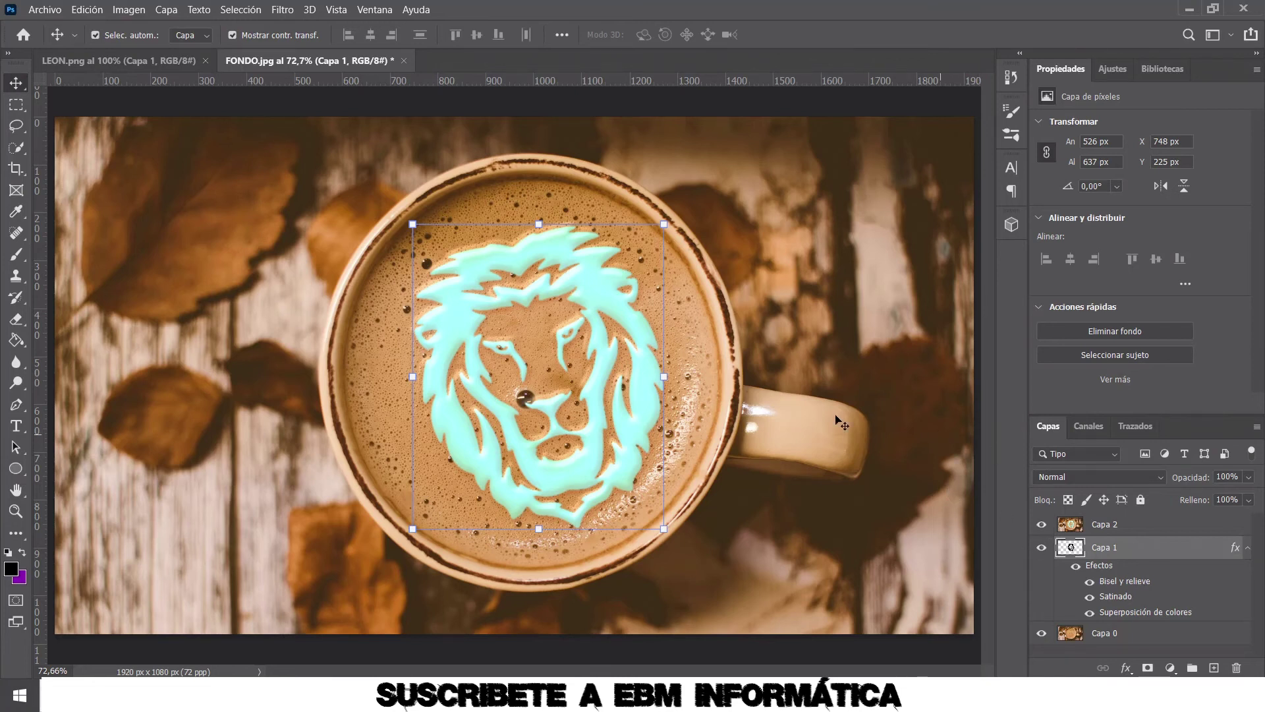